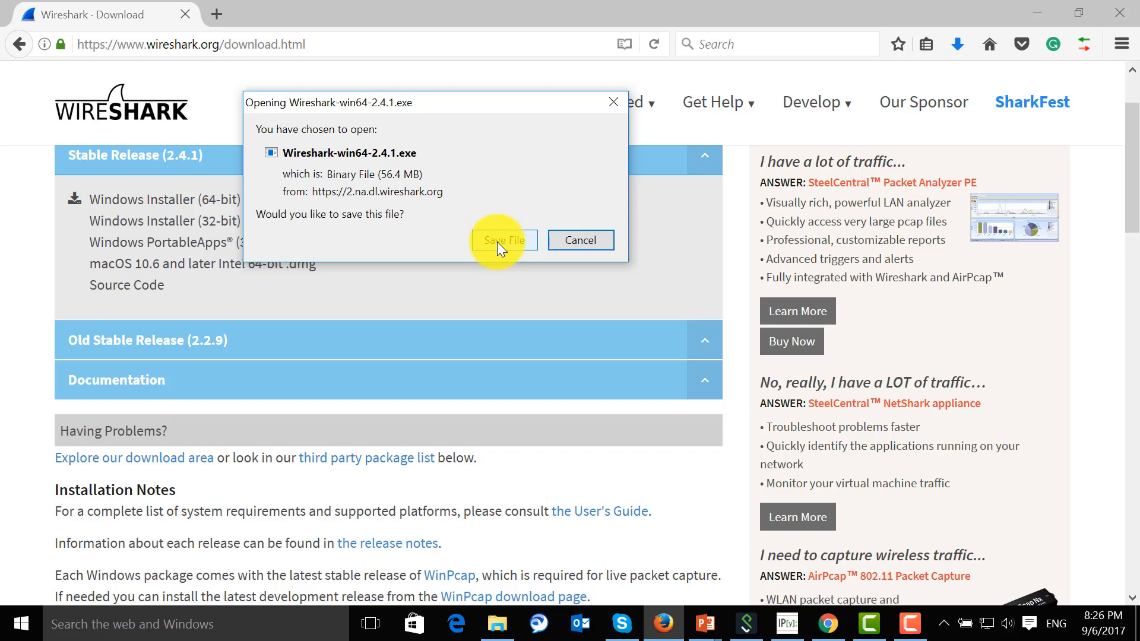
Save the Wireshark-win64-2.4.1.exe installer and launch it from the Downloads folder
left_click(498, 240)
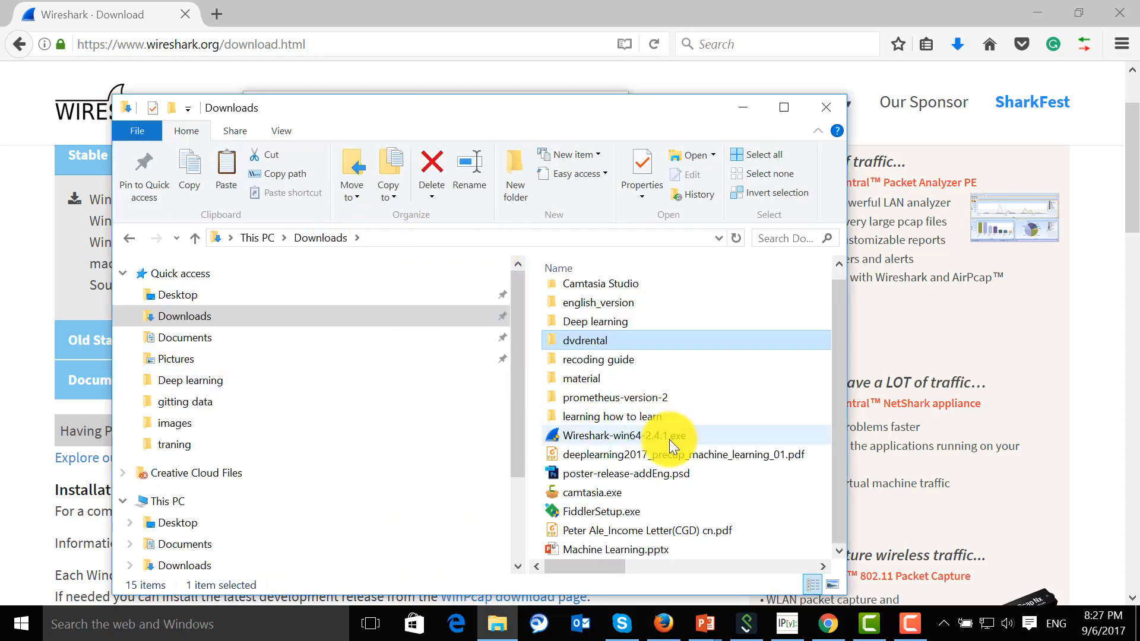
left_click(600, 446)
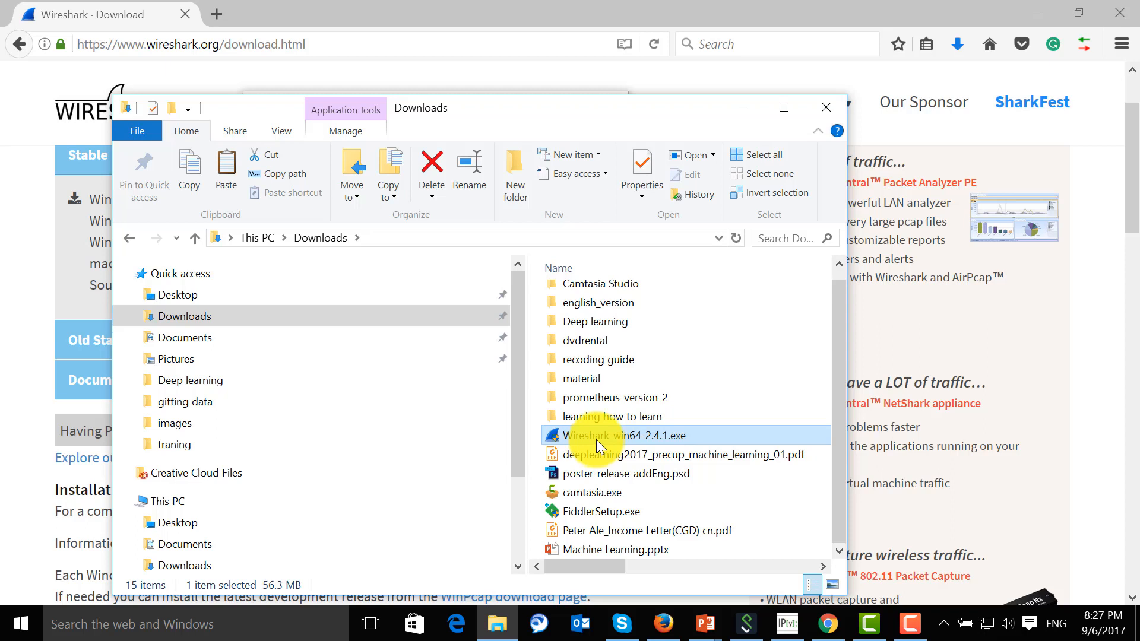
double_click(599, 447)
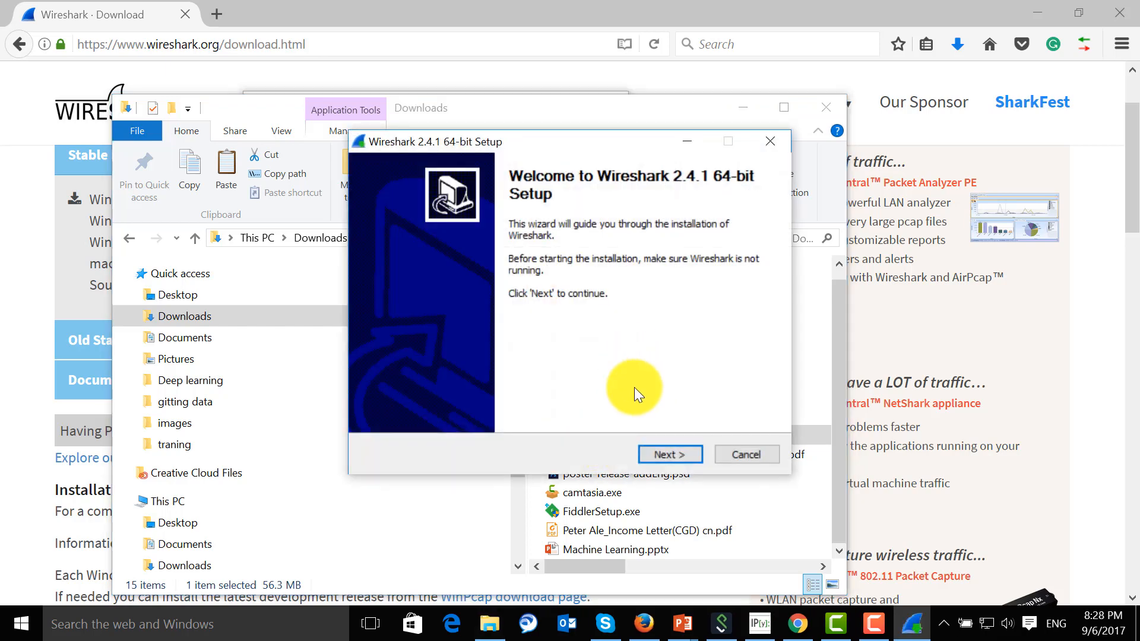
Install Wireshark with the default components, shortcuts and C:\Program Files\Wireshark folder, including WinPcap 4.1.3 but not USBPcap
left_click(675, 452)
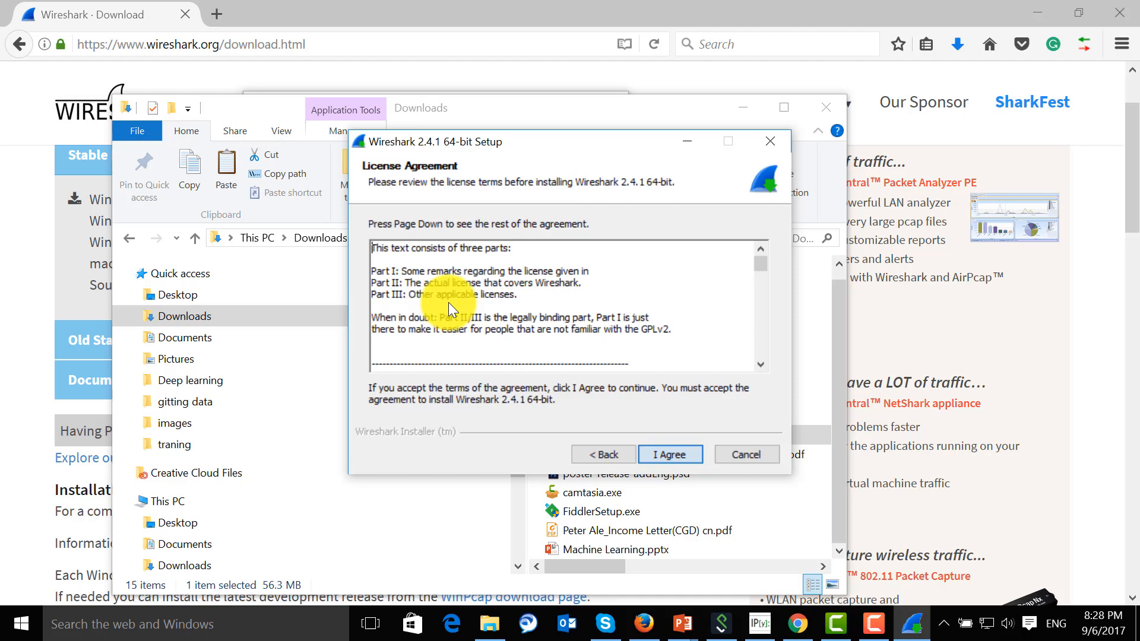
left_click(662, 454)
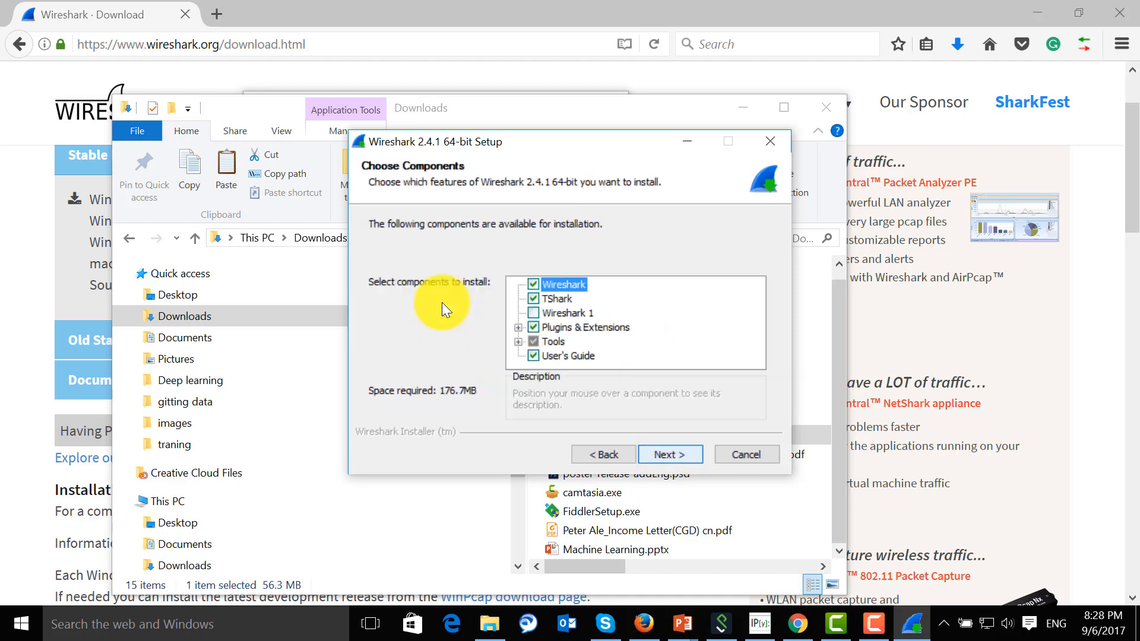
left_click(672, 456)
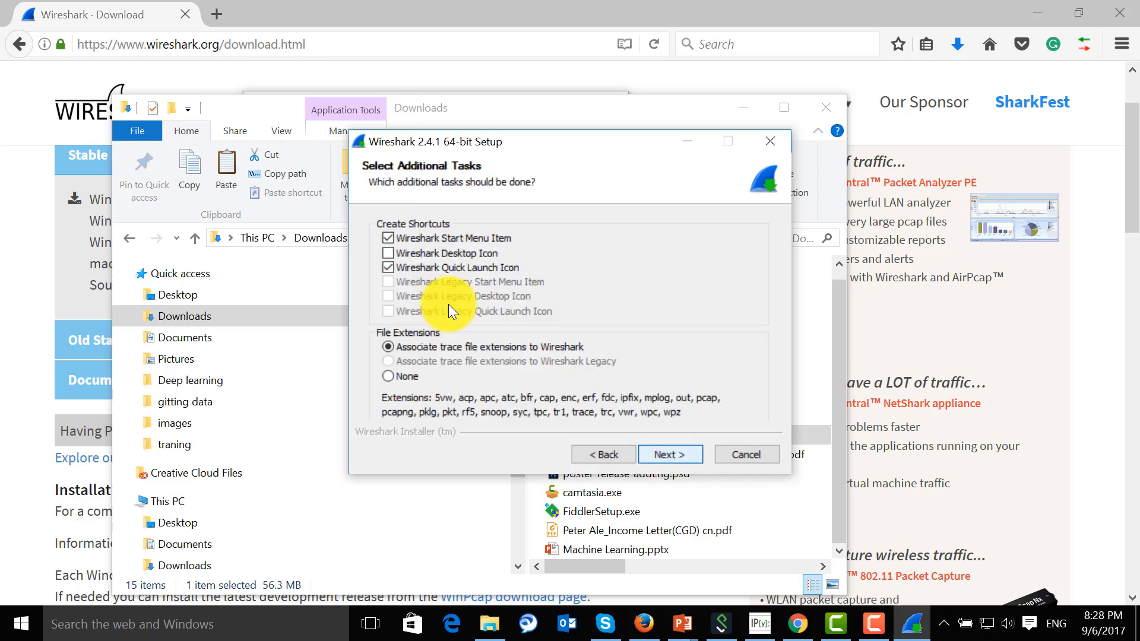
key("Return")
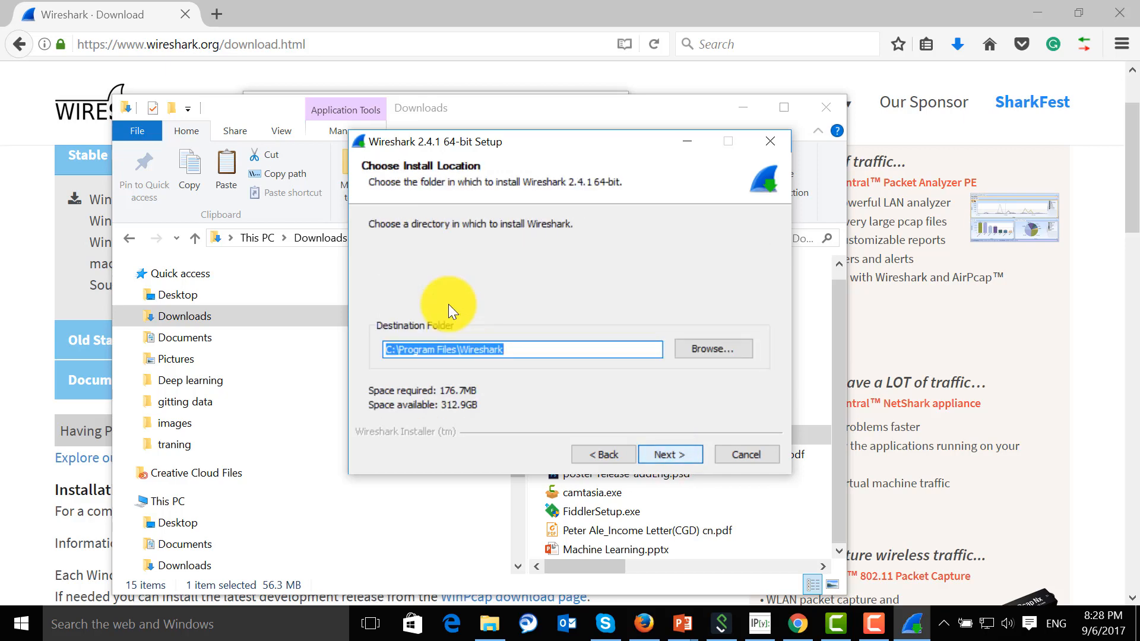
key("Return")
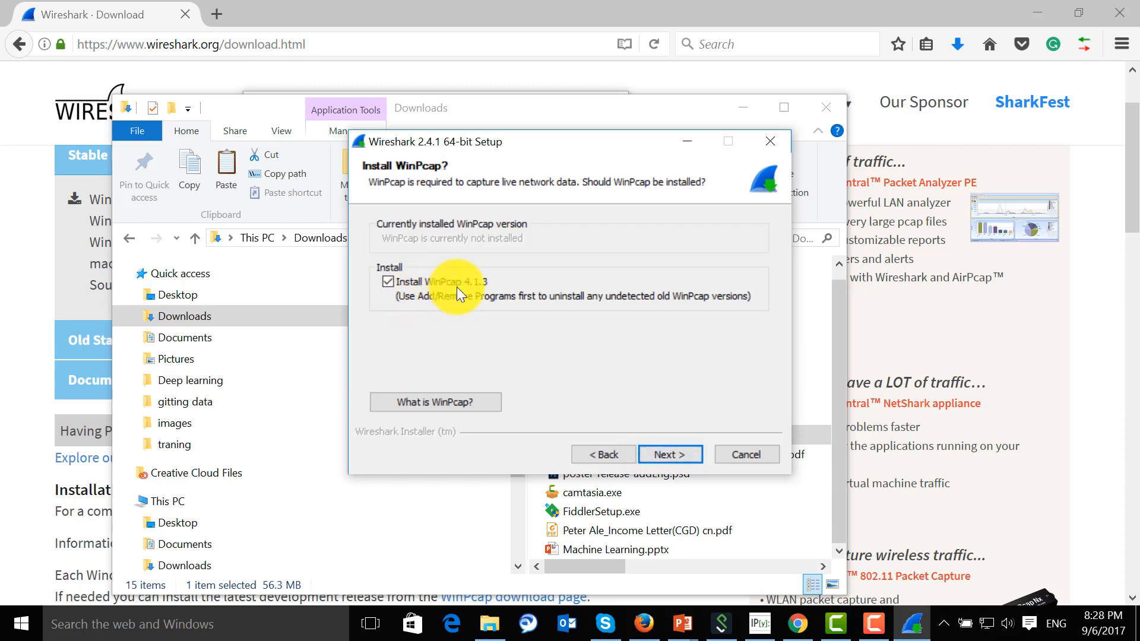
key("Return")
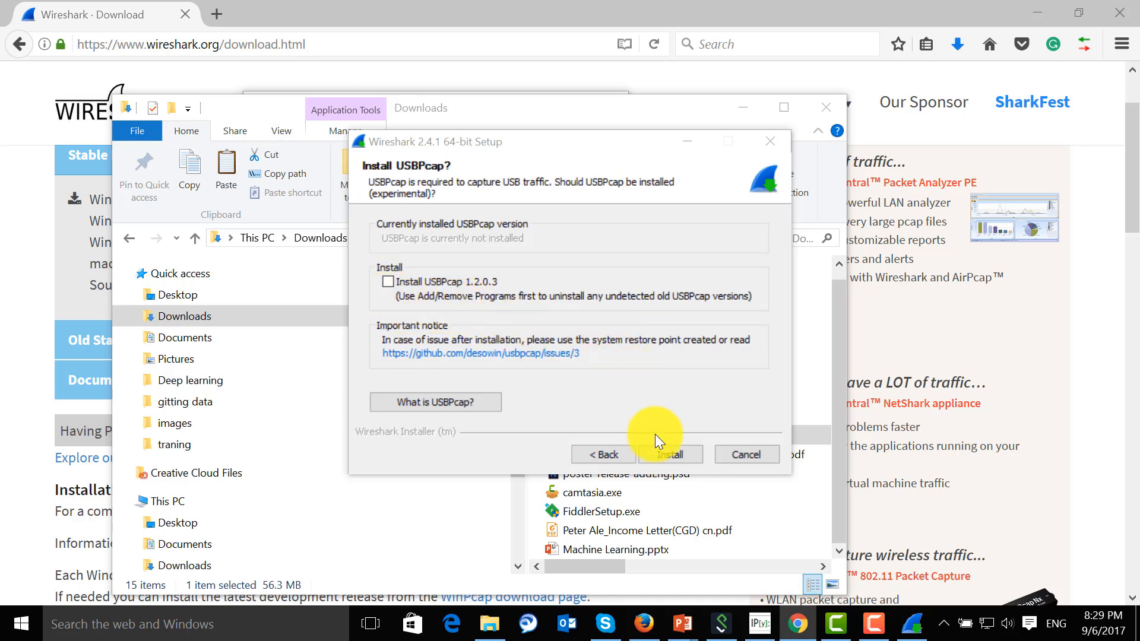
left_click(669, 454)
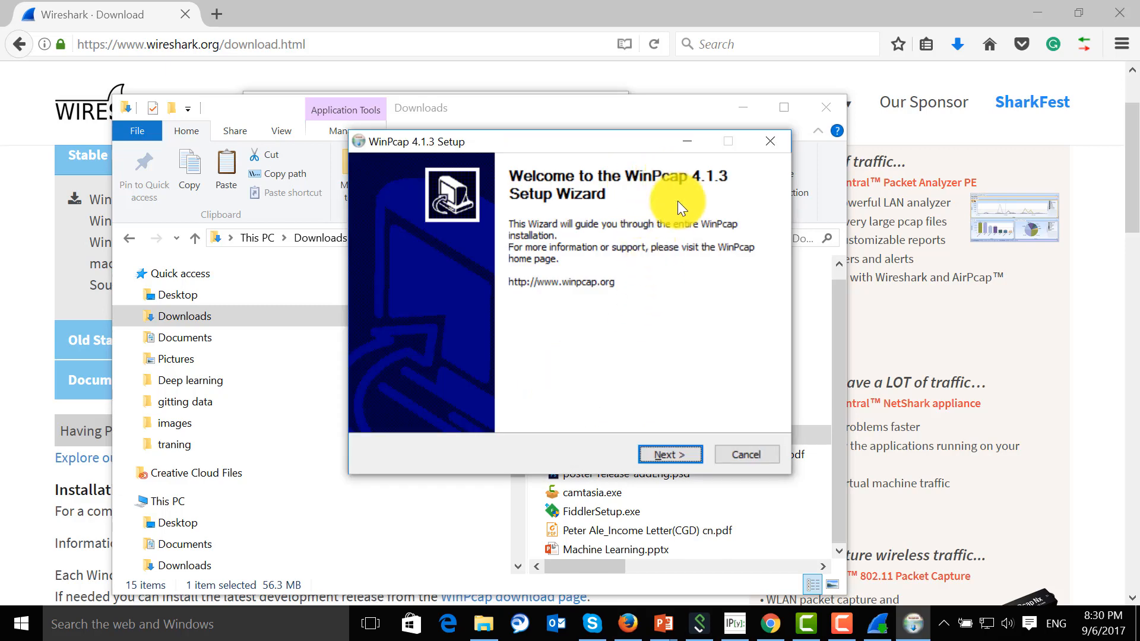
key("Return")
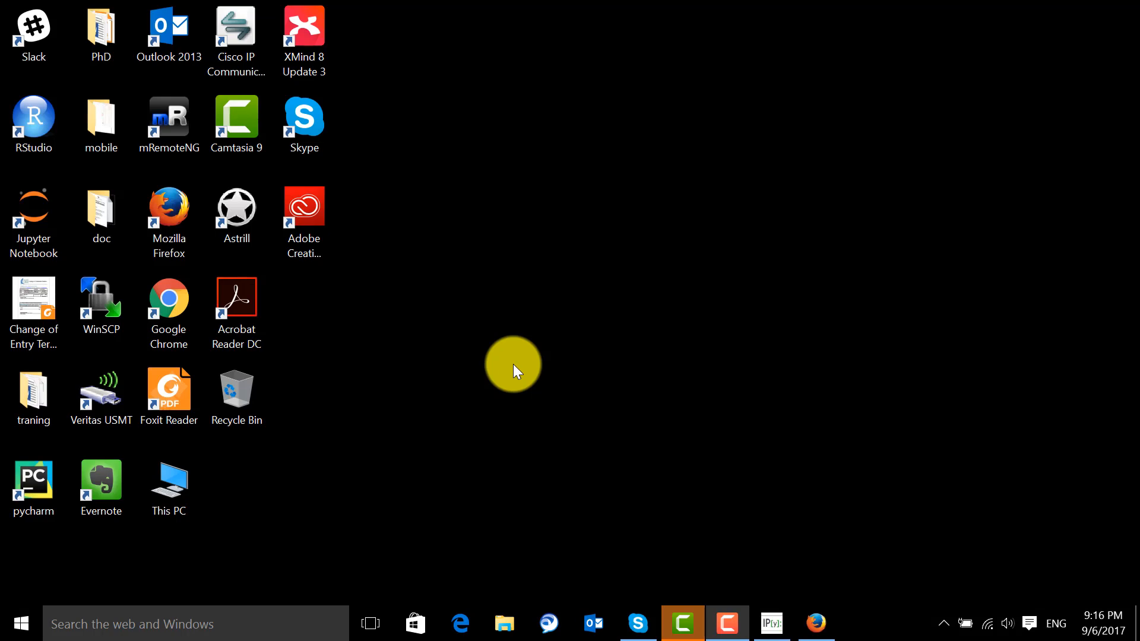
Open Wireshark and start a packet capture on the Wi-Fi interface with promiscuous mode enabled
left_click(18, 624)
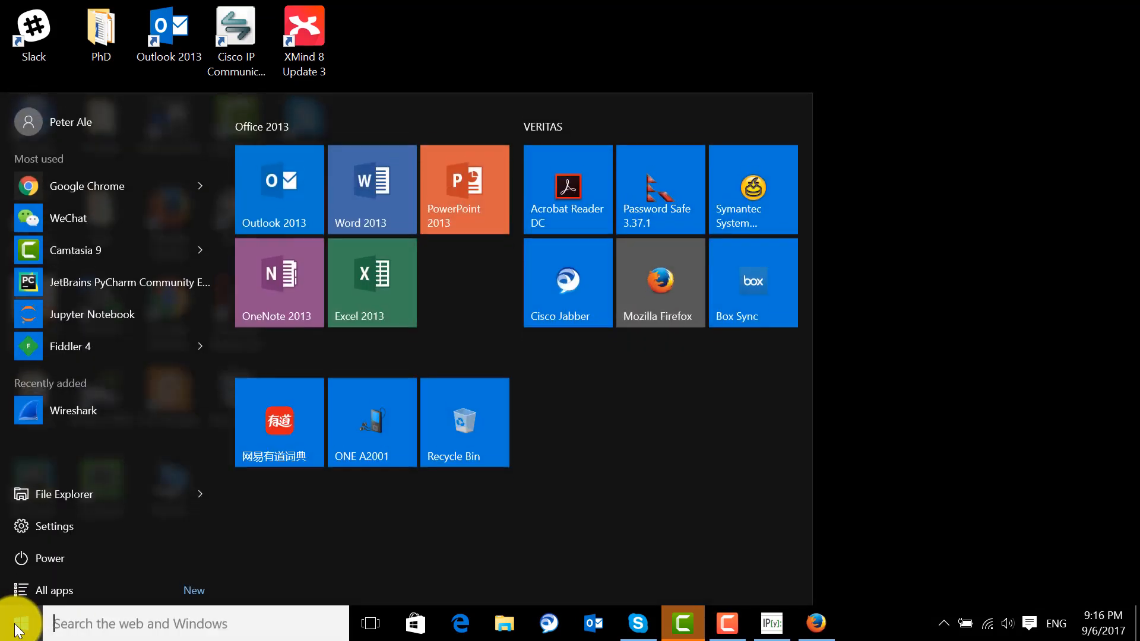
left_click(82, 417)
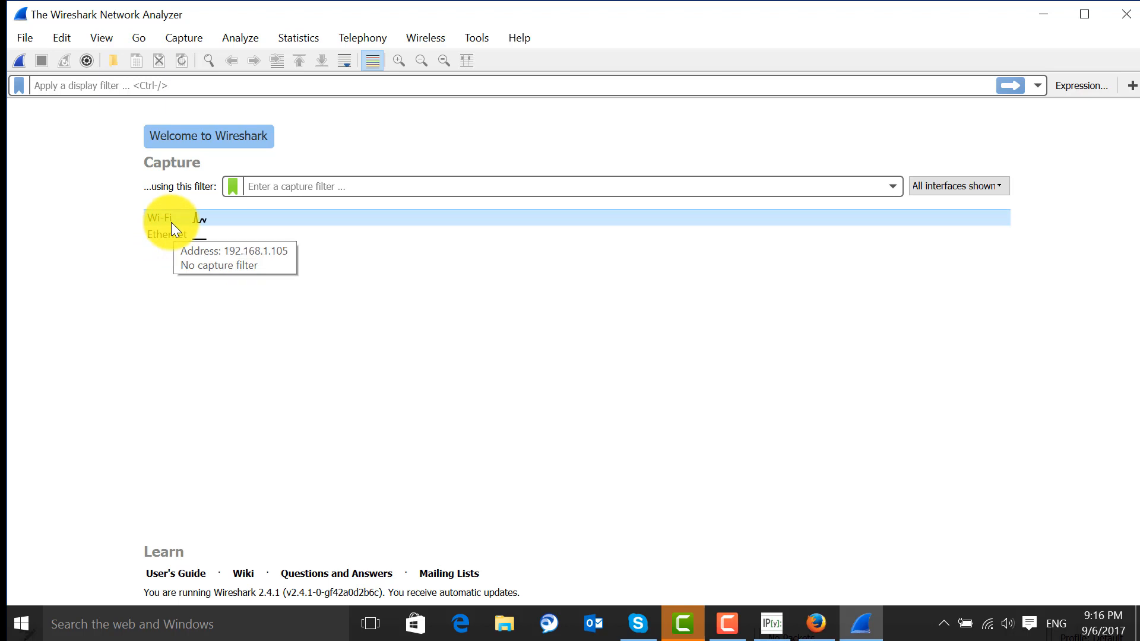
left_click(86, 57)
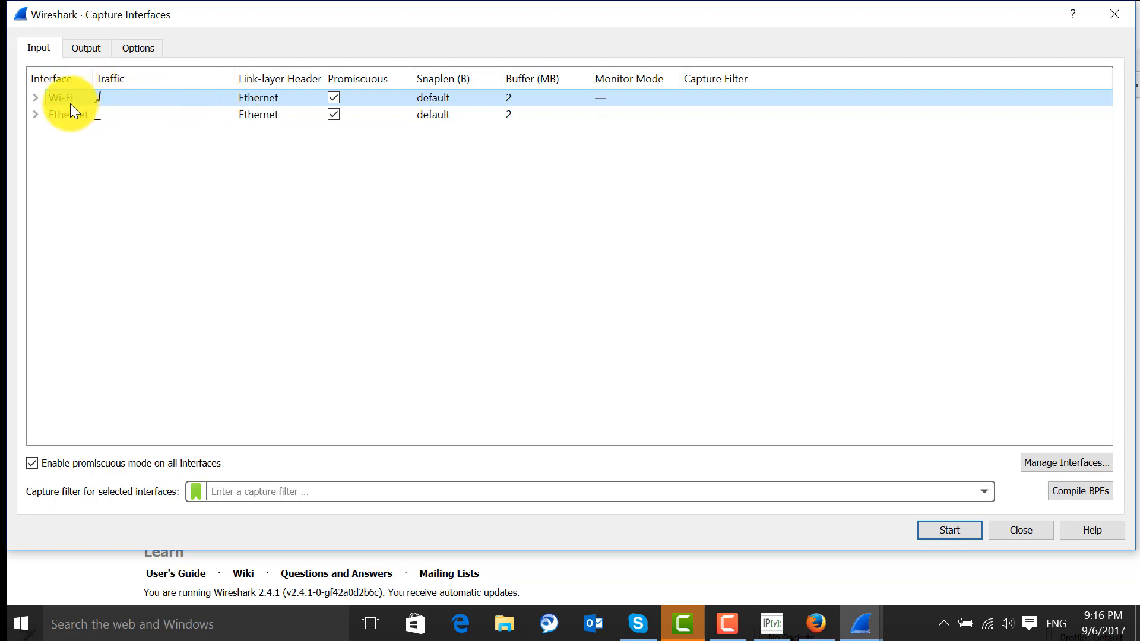
left_click(932, 492)
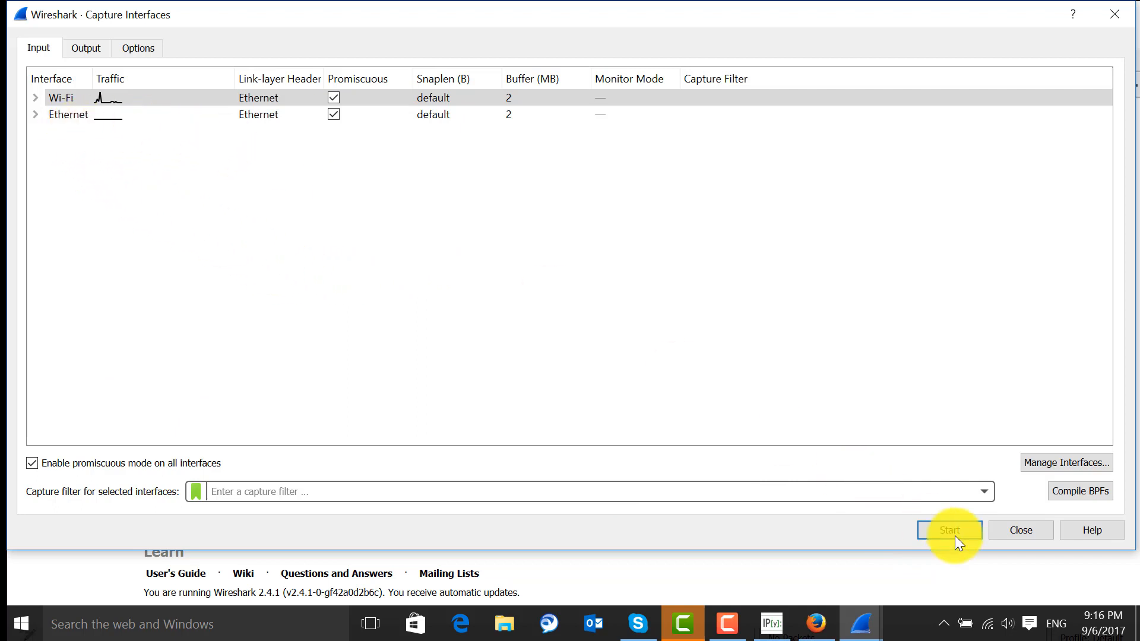
left_click(333, 114)
left_click(334, 115)
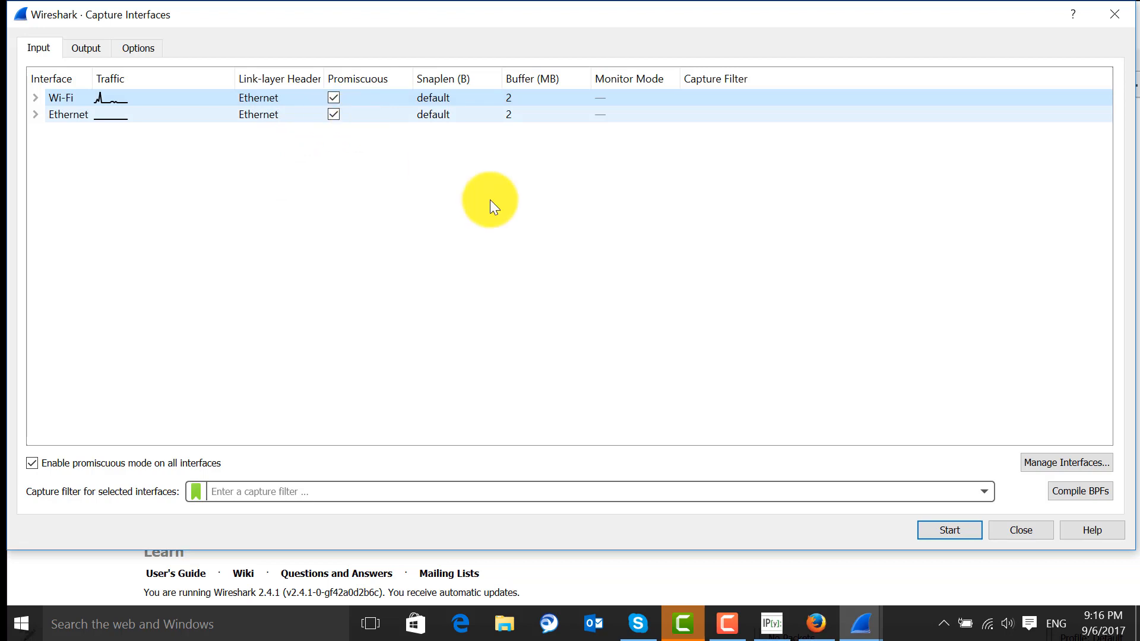
left_click(948, 530)
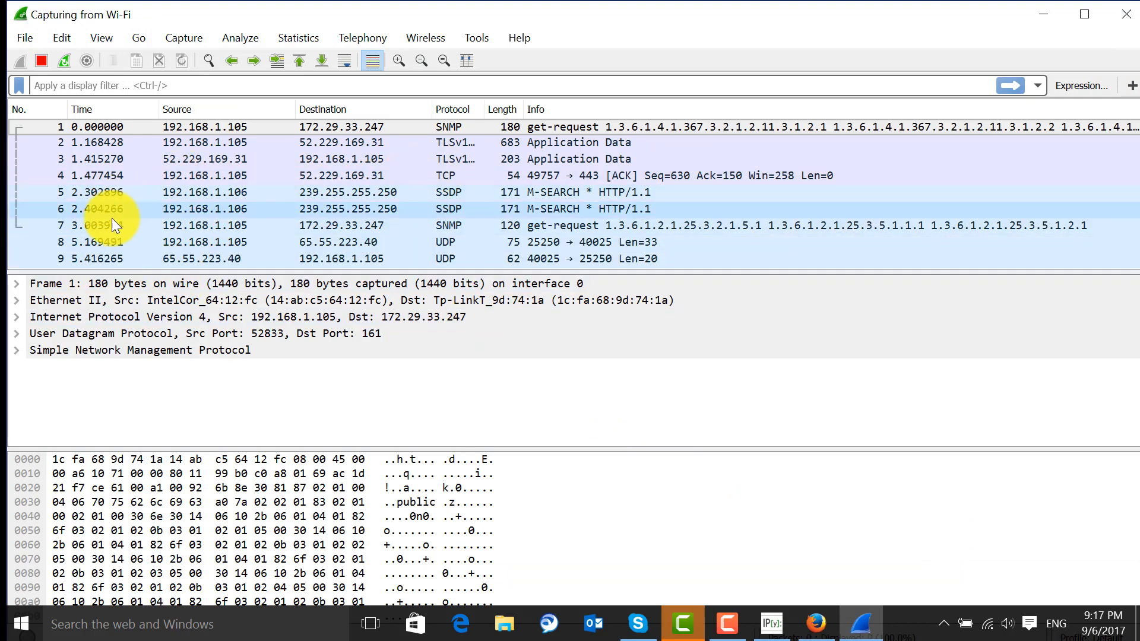
Examine the Transmission Control Protocol details of the TCP packet no. 4, and stop the capture
left_click(149, 175)
left_click(20, 333)
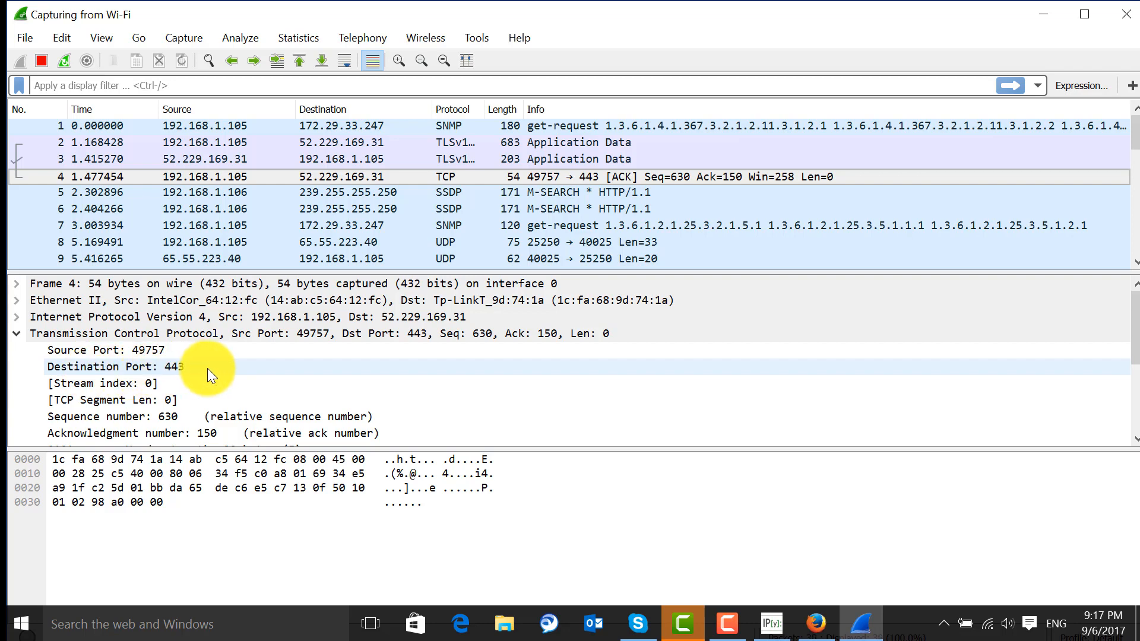
scroll(207, 370, "down", 1)
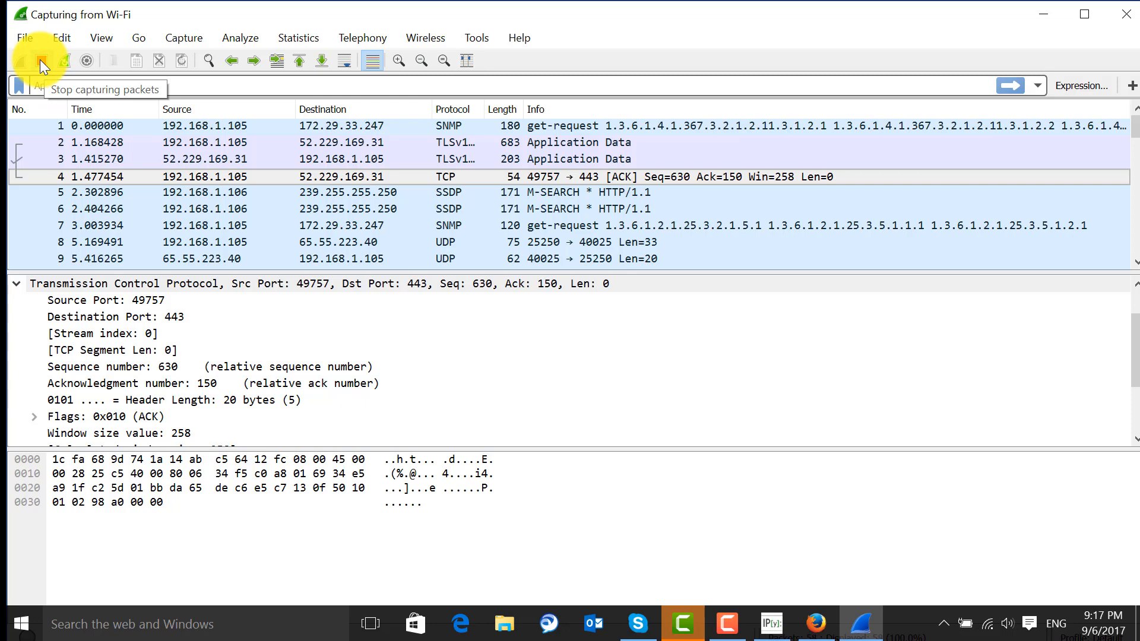
left_click(40, 60)
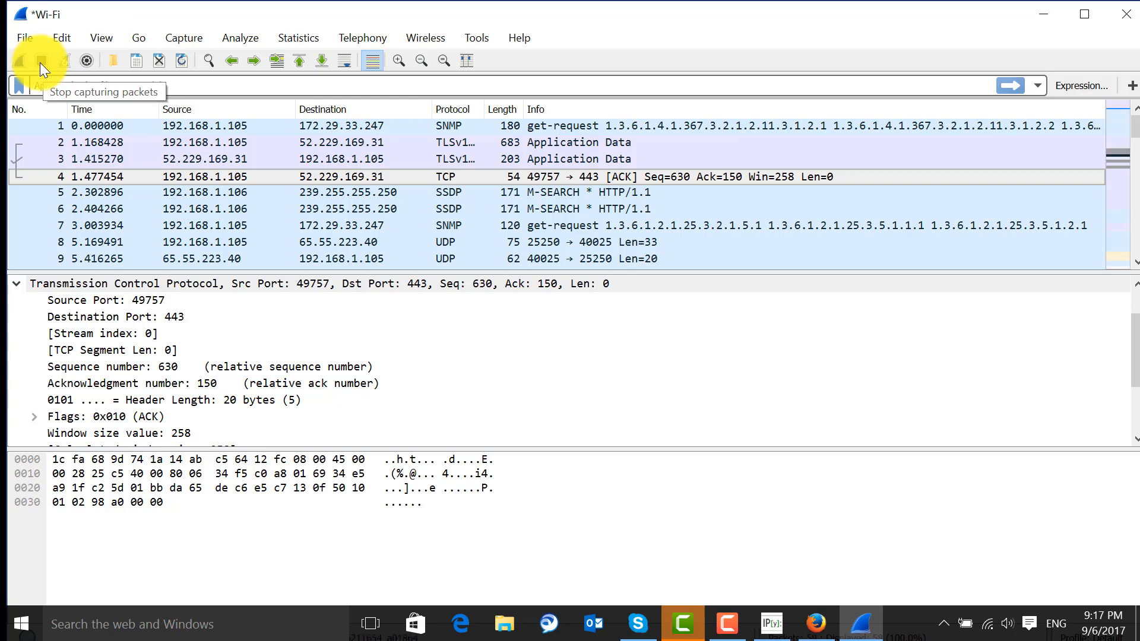
Start a new Wi-Fi capture, discarding the previously captured packets without saving
mouse_move(817, 617)
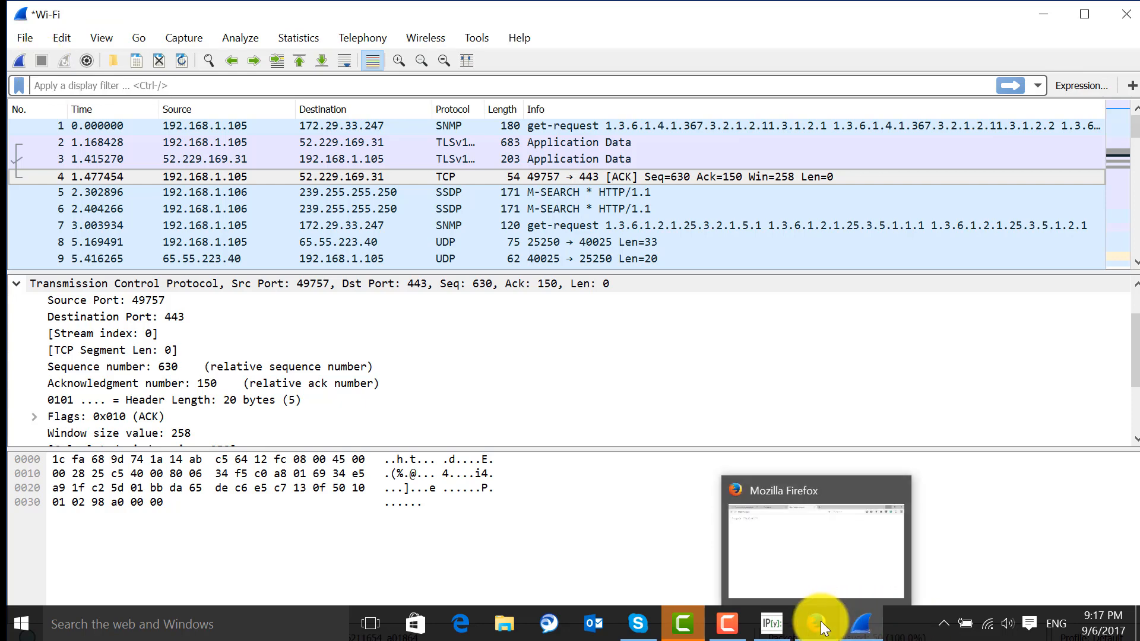
key("ctrl+e")
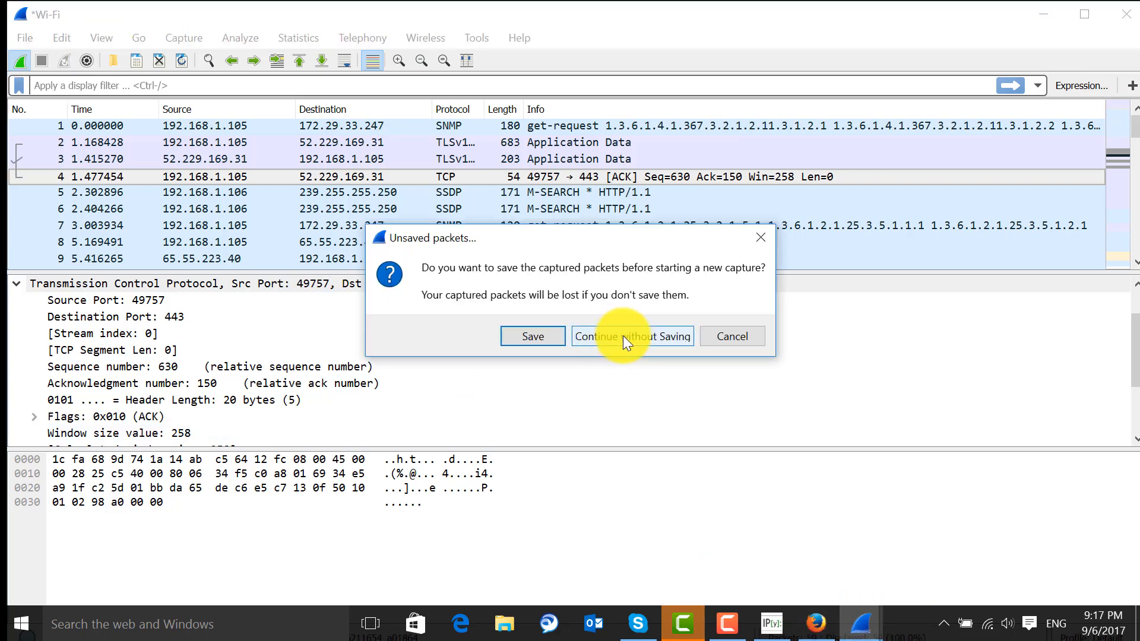
left_click(623, 336)
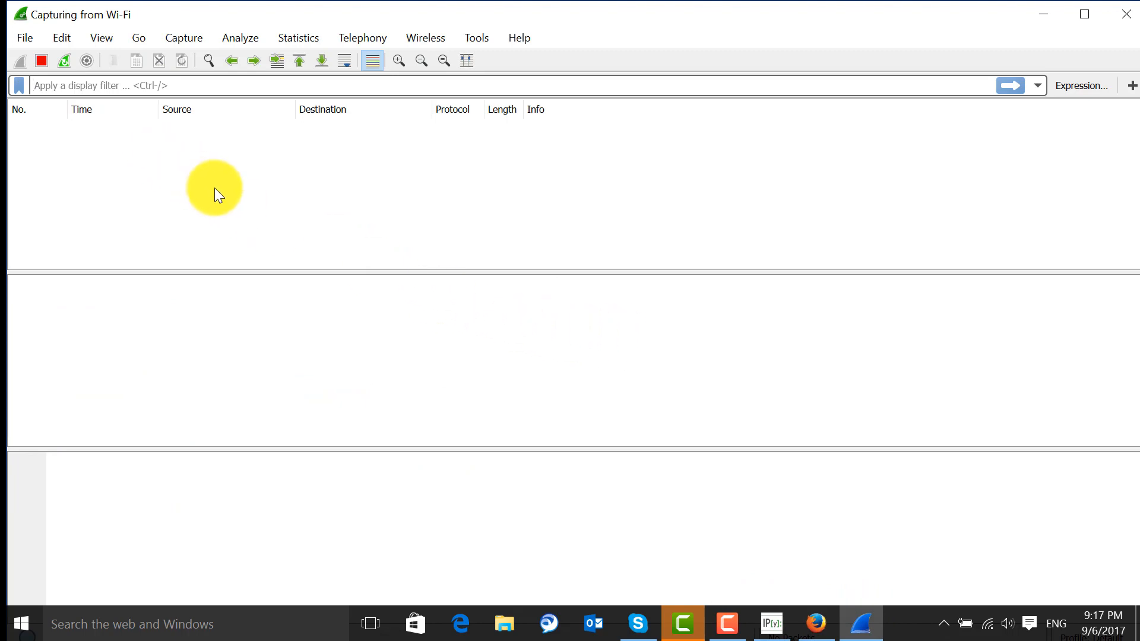
Switch to Firefox, reload httpbin.org/ip to generate web traffic, and return to Wireshark
left_click(813, 621)
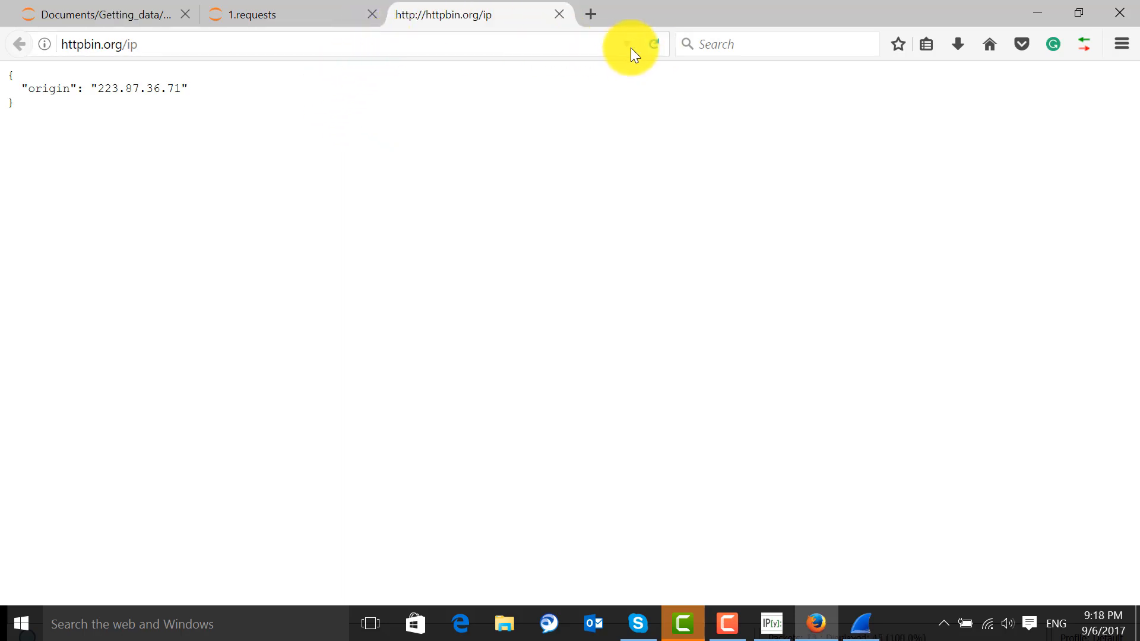
double_click(80, 45)
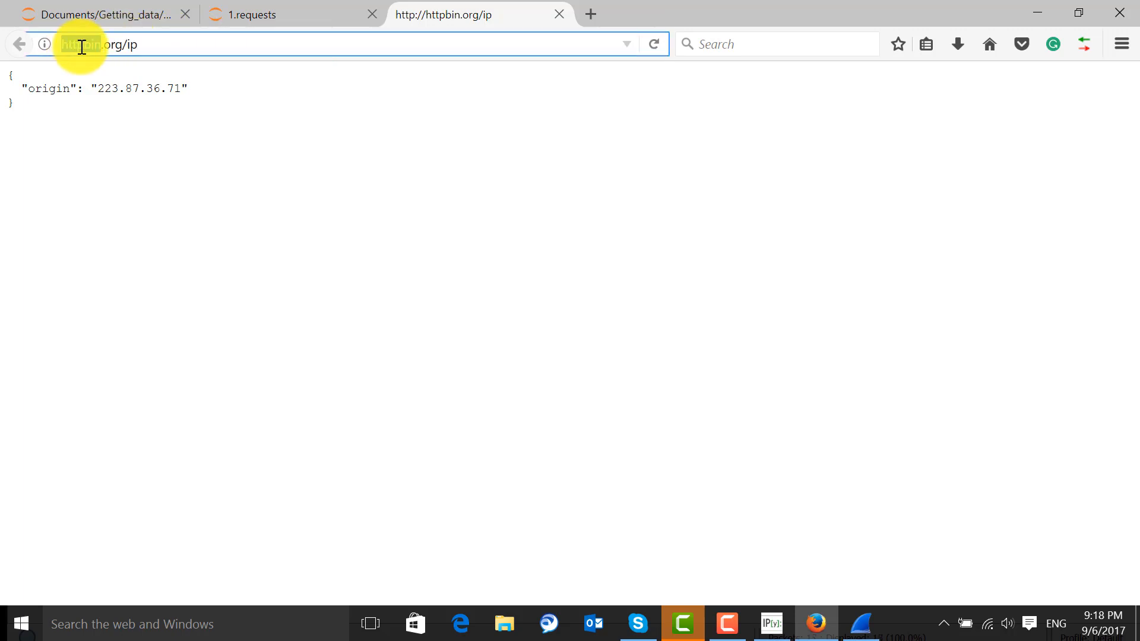
key("alt+Tab")
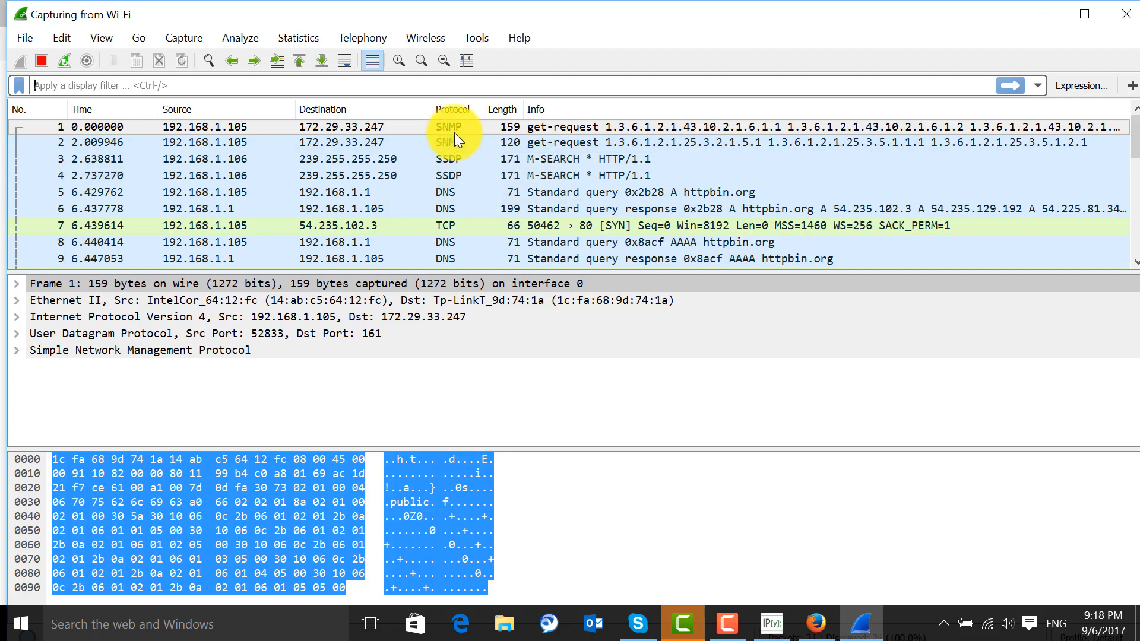
Apply the display filter http to the captured packets and stop the capture
scroll(458, 144, "down", 2)
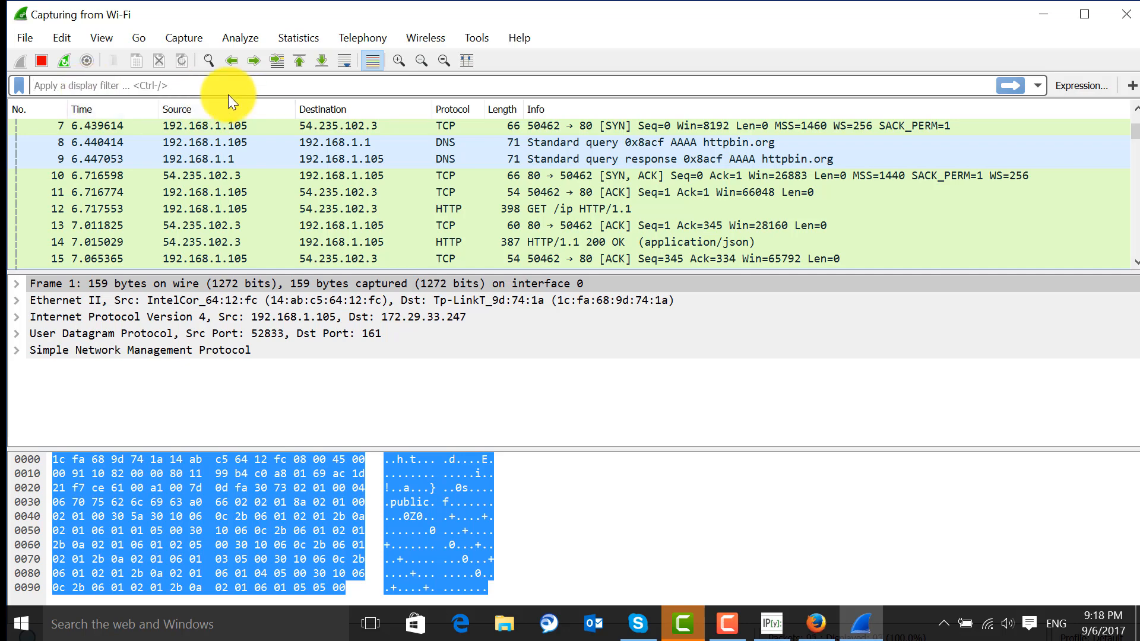
type("htt")
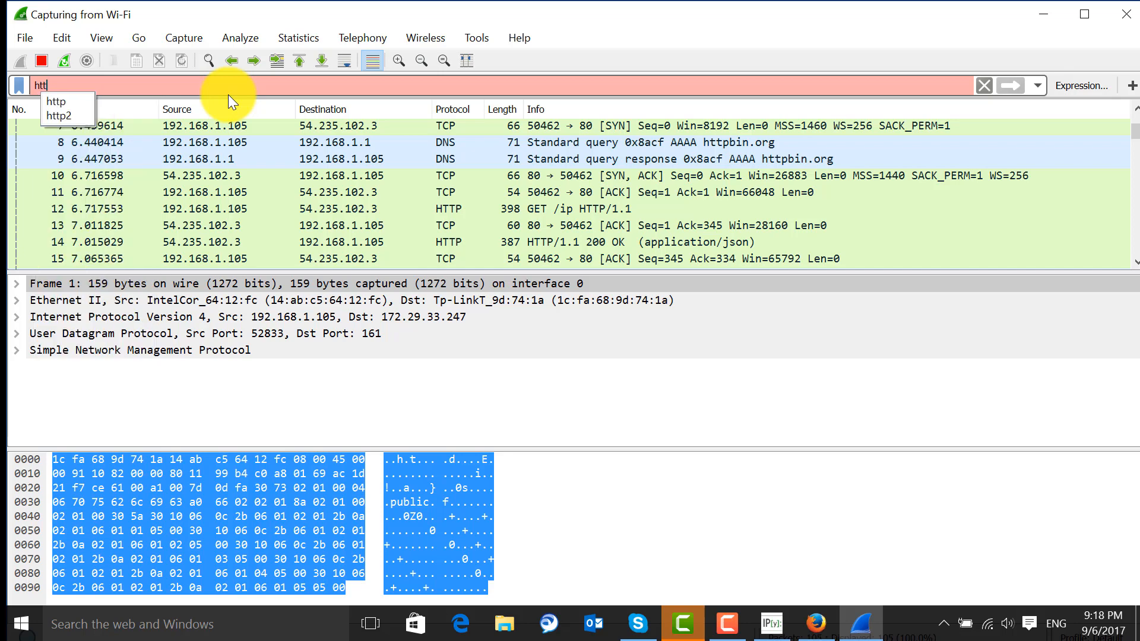
key("Down")
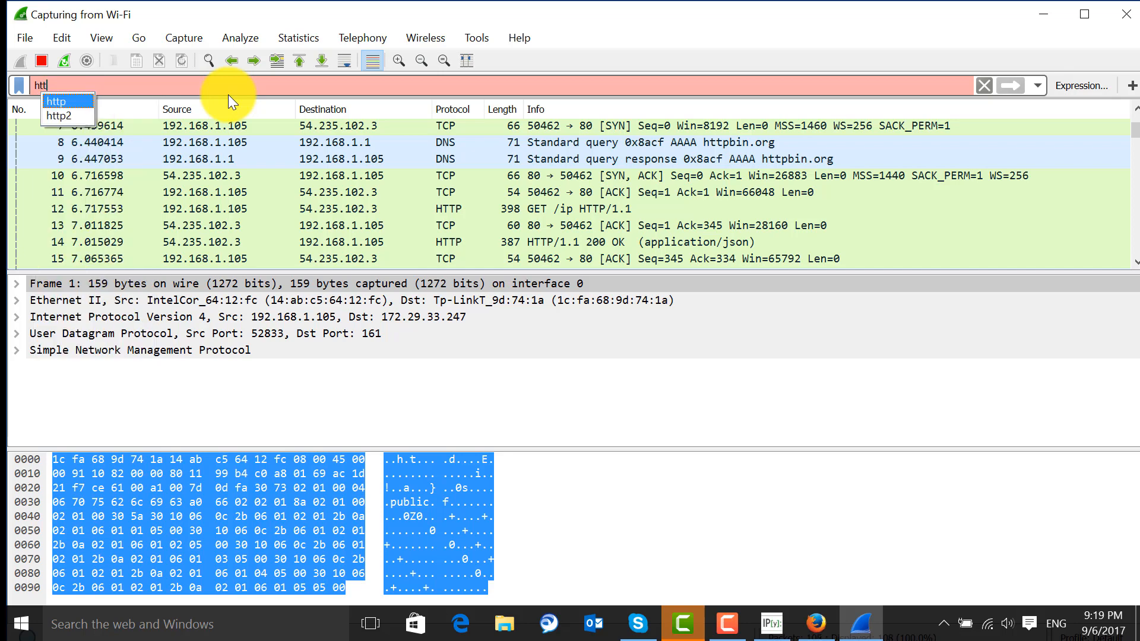
key("Return")
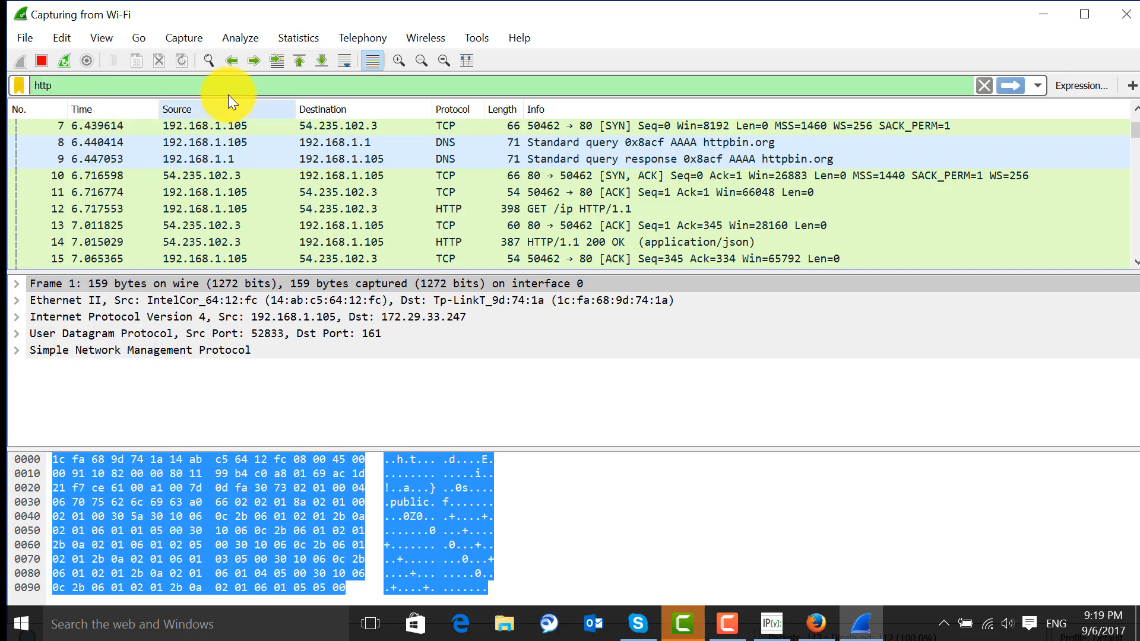
left_click(1007, 88)
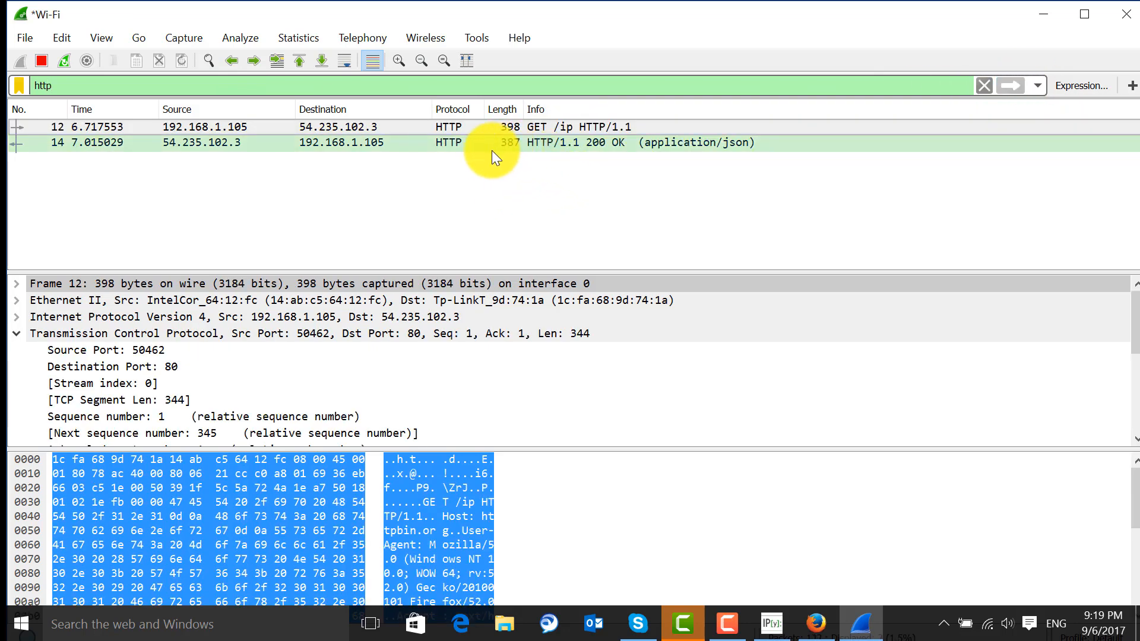
left_click(44, 61)
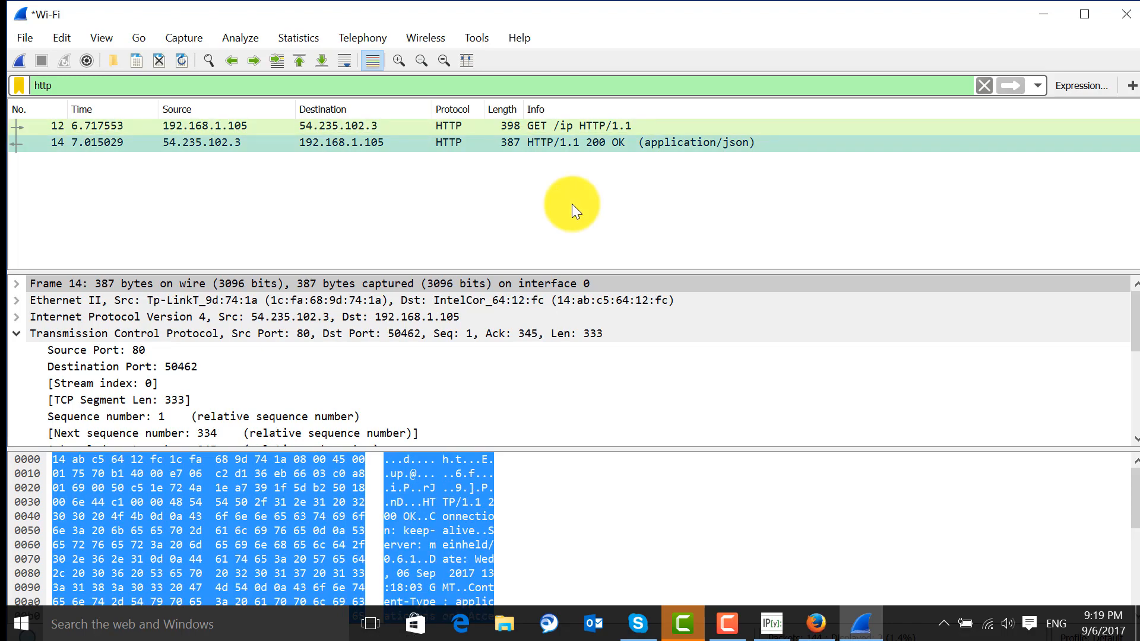
Open the GET /ip request packet in its own window, collapse its Transmission Control Protocol section and examine the Hypertext Transfer Protocol section
left_click(497, 125)
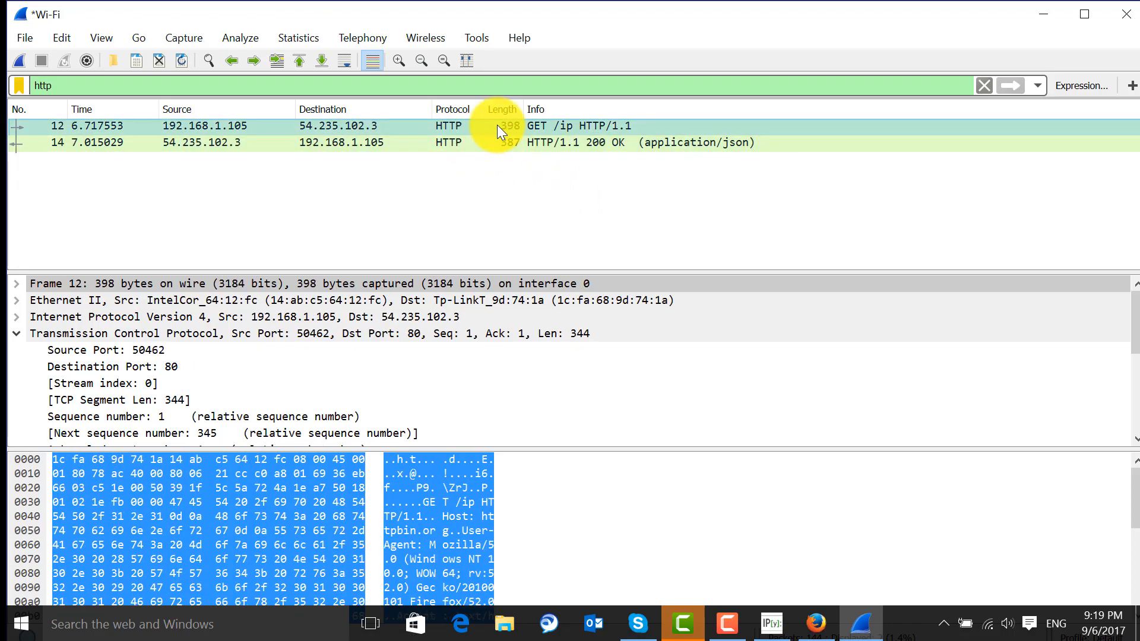
double_click(497, 124)
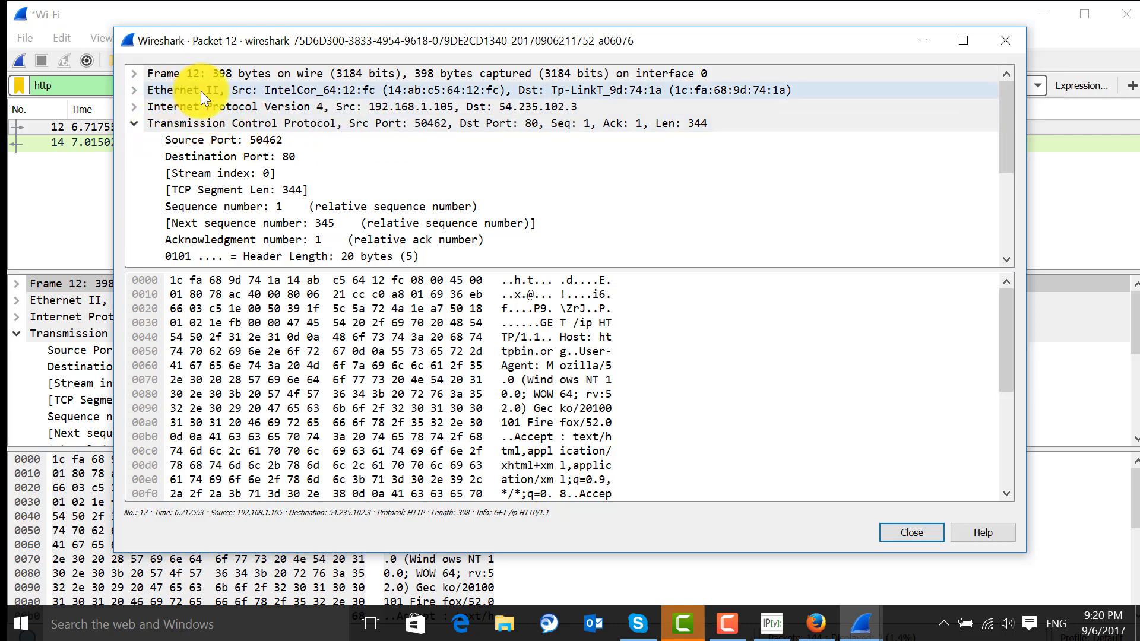
left_click(133, 123)
left_click(315, 141)
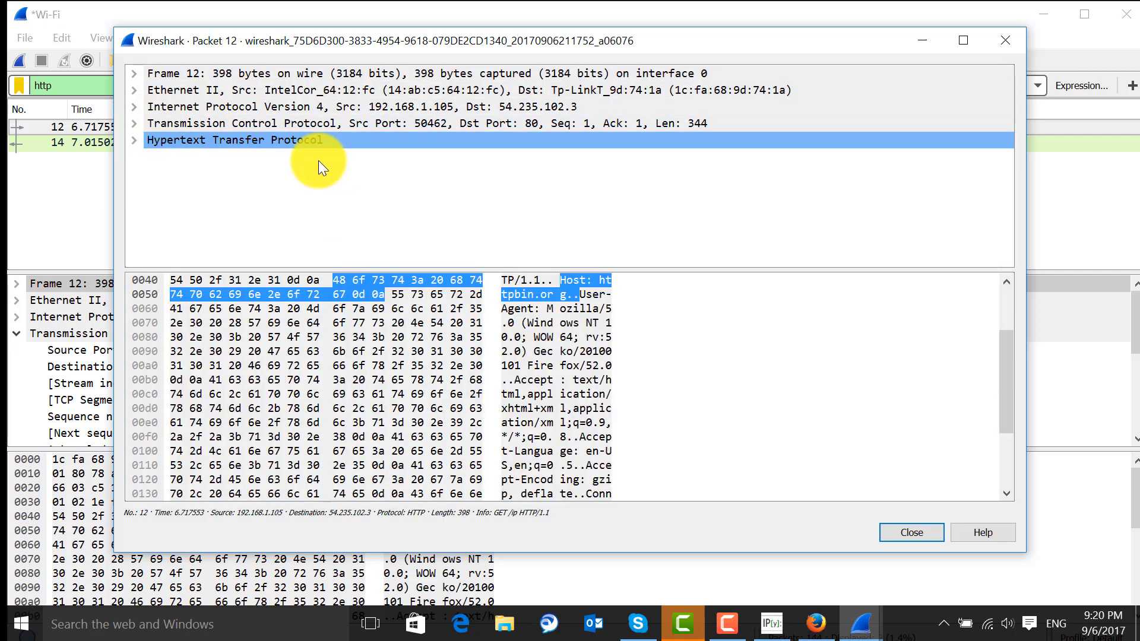
Expand the GET packet's Hypertext Transfer Protocol section, then examine the HTTP and JSON details of the 200 OK response packet in its own window
left_click(137, 140)
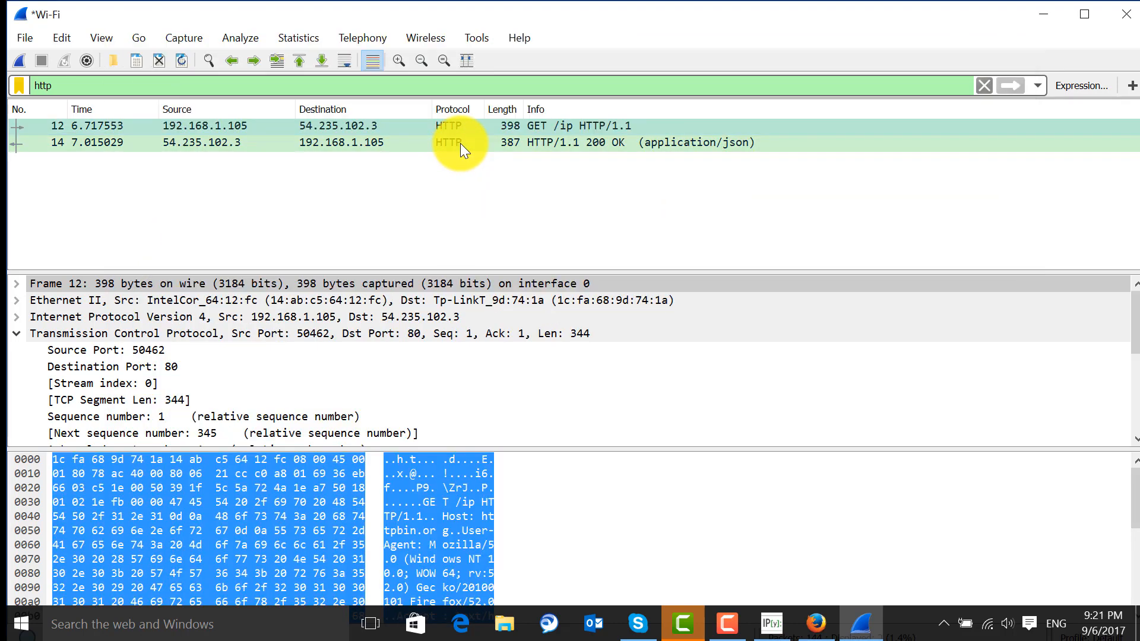
double_click(461, 143)
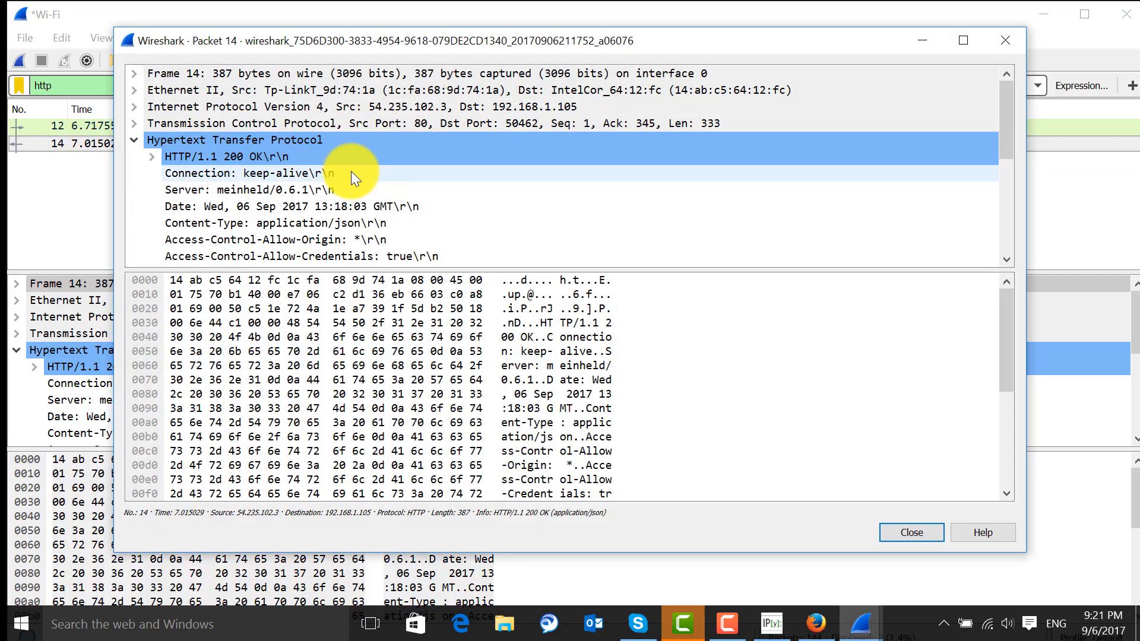
scroll(342, 170, "down", 5)
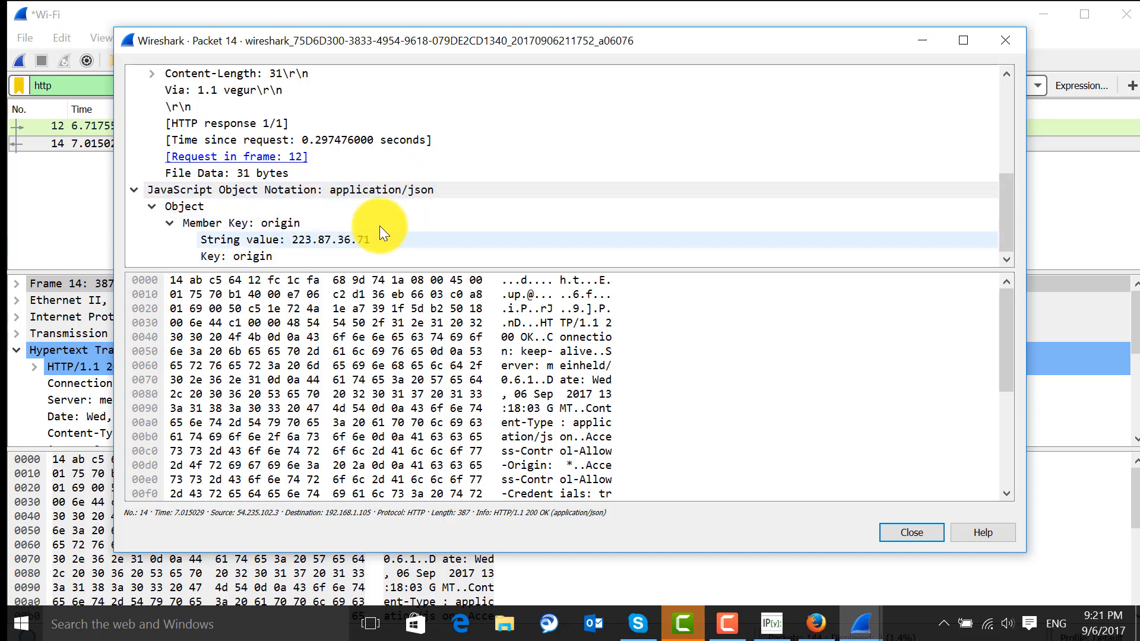
left_click(915, 530)
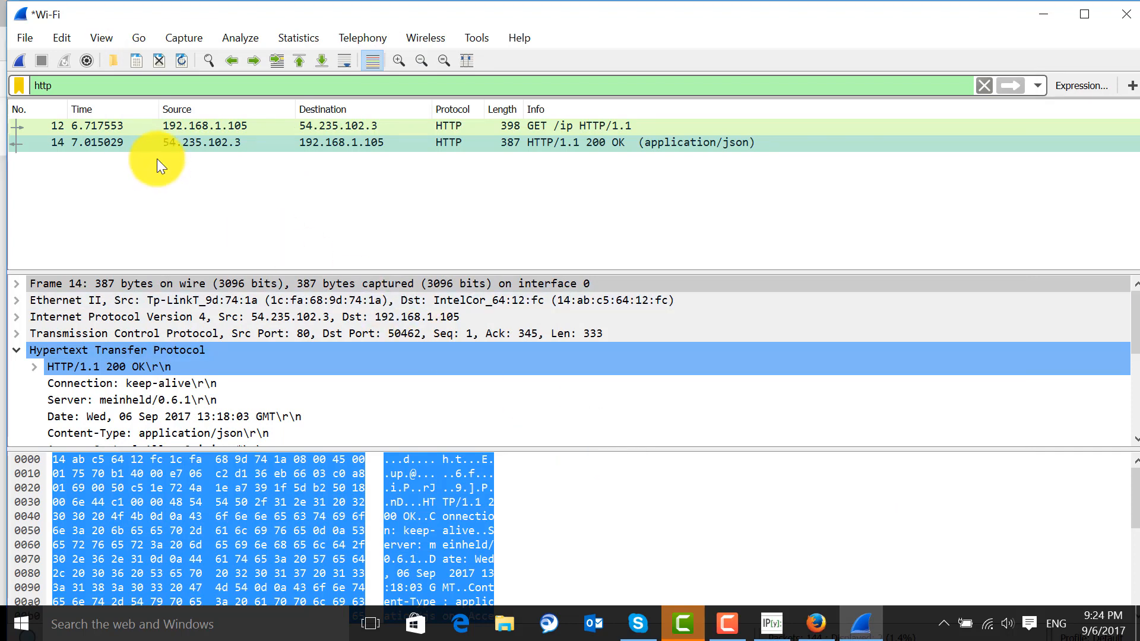
Start a fresh Wi-Fi capture, discarding the unsaved GET request packets
left_click(19, 59)
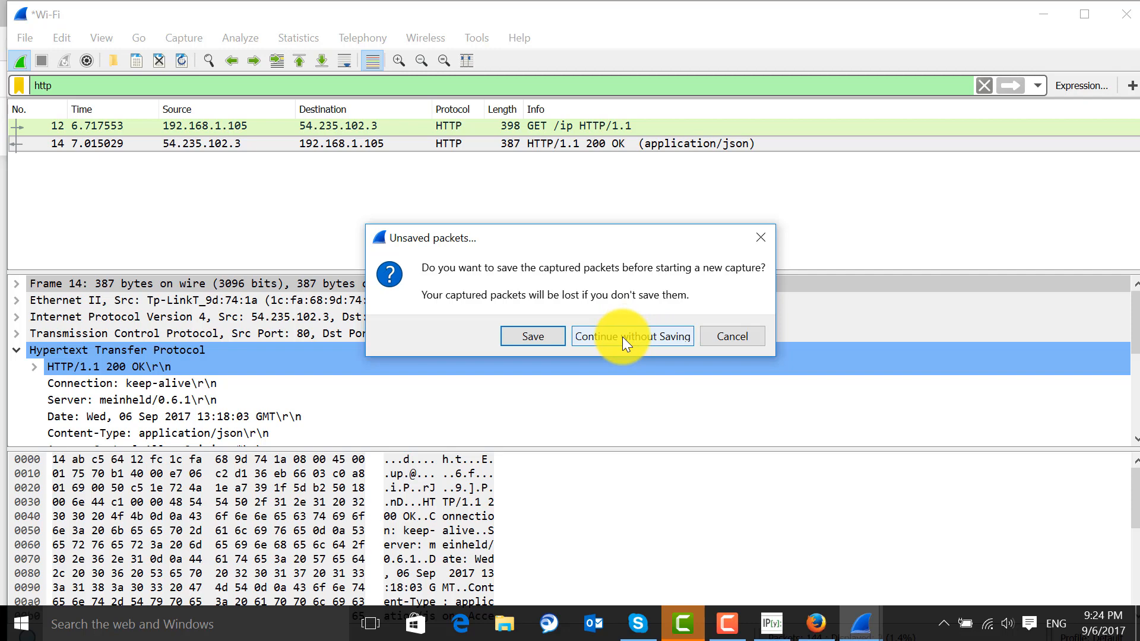
left_click(623, 336)
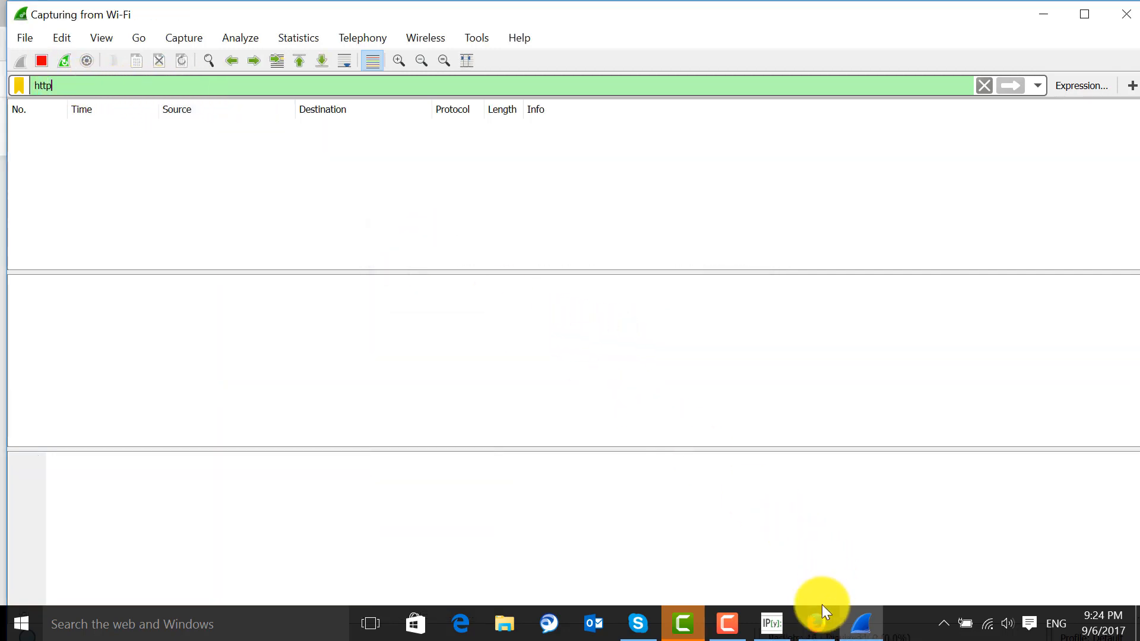
left_click(815, 625)
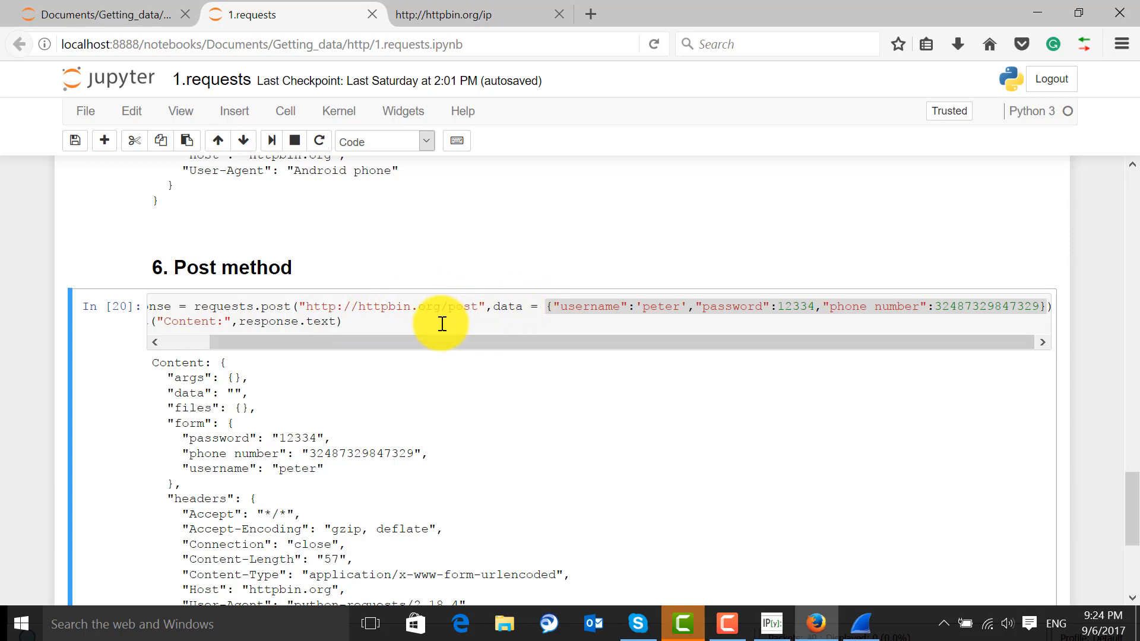
left_click(1084, 44)
double_click(199, 404)
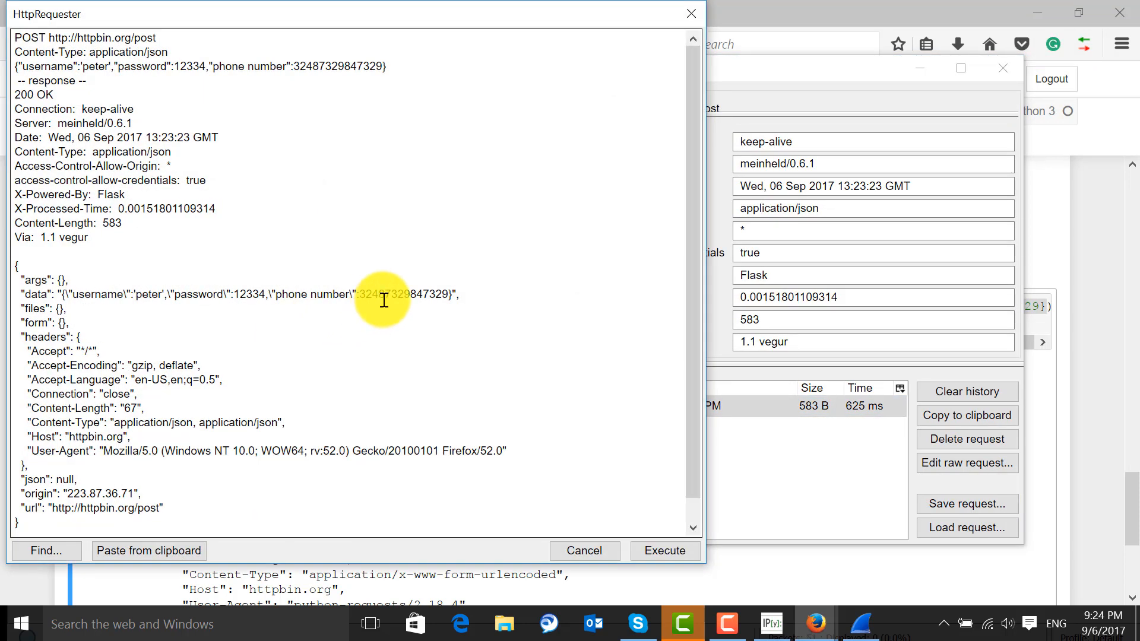
left_click(692, 14)
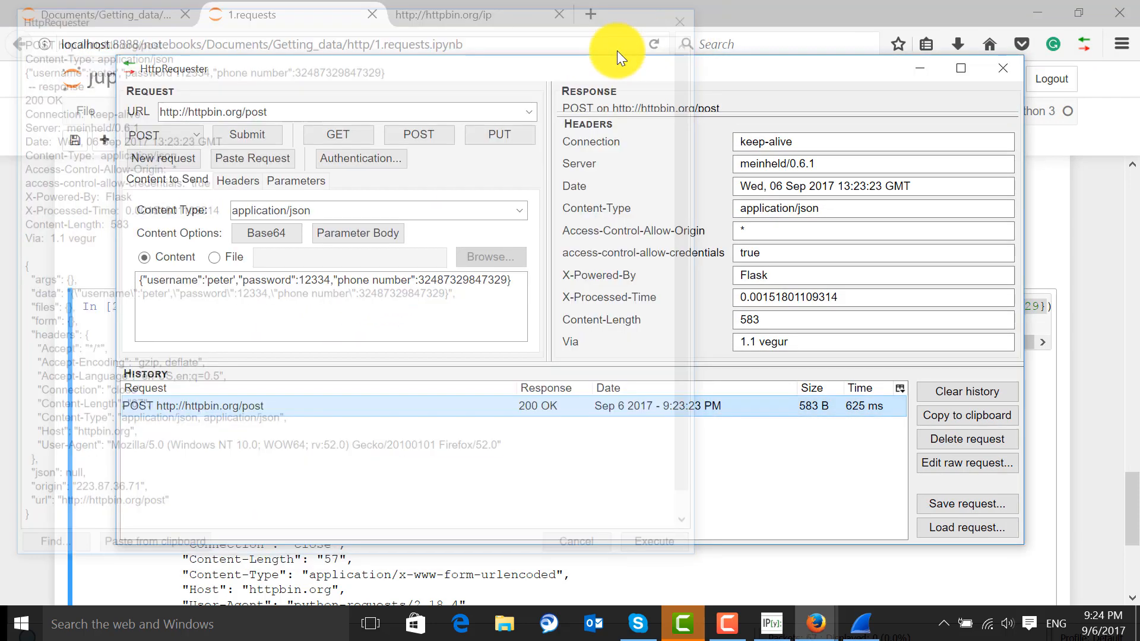
double_click(268, 280)
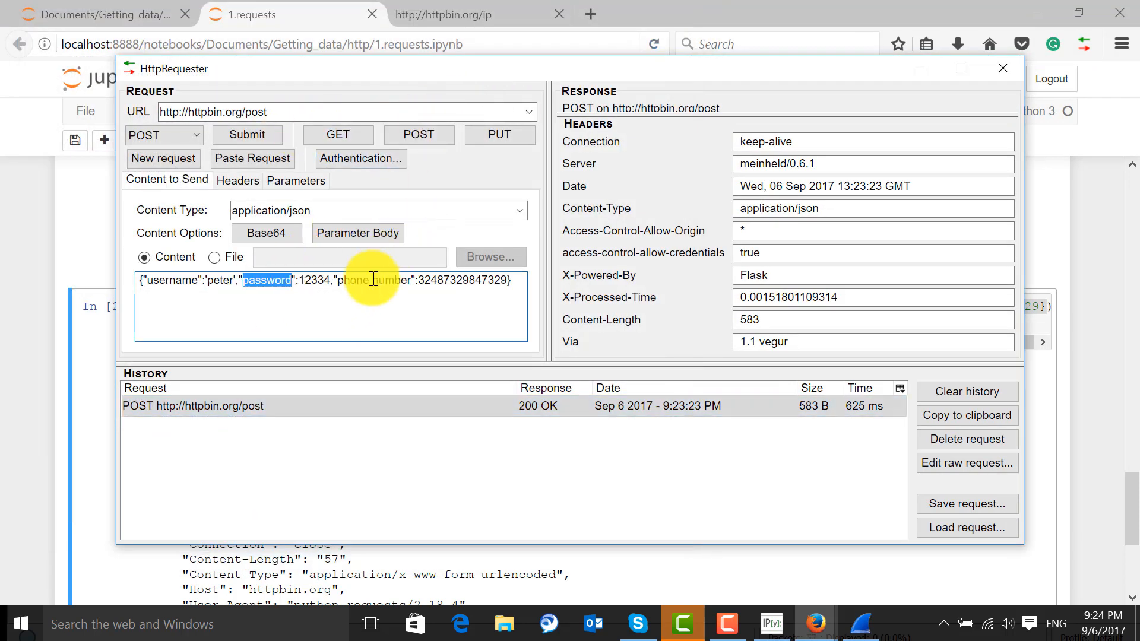
left_click(416, 132)
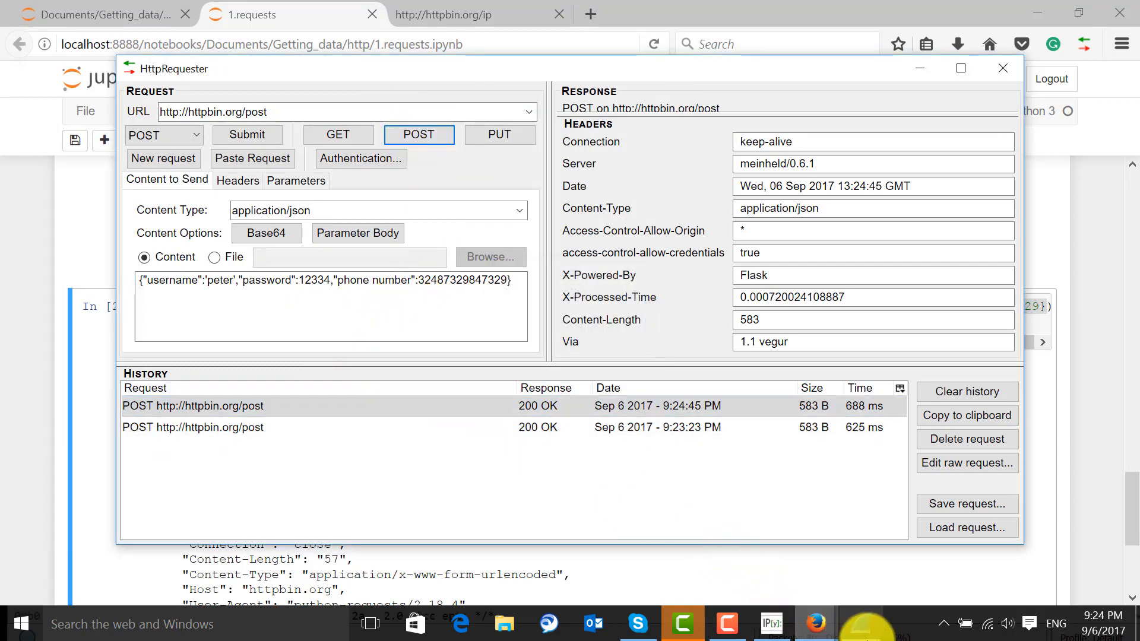
Switch back to Wireshark and stop the Wi-Fi capture
left_click(863, 623)
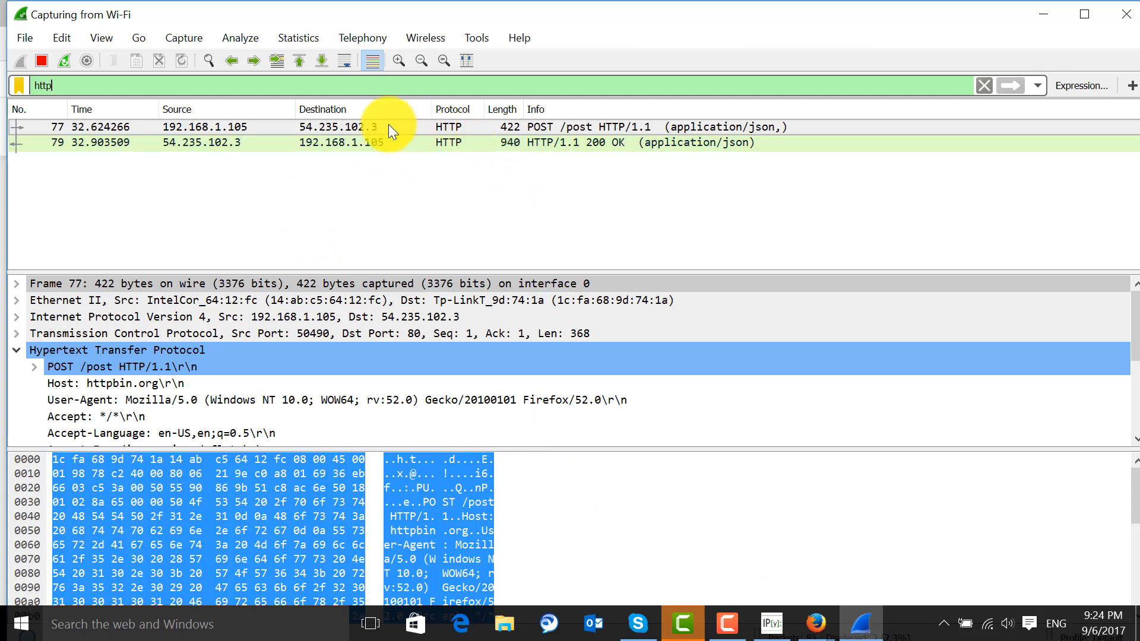
left_click(41, 61)
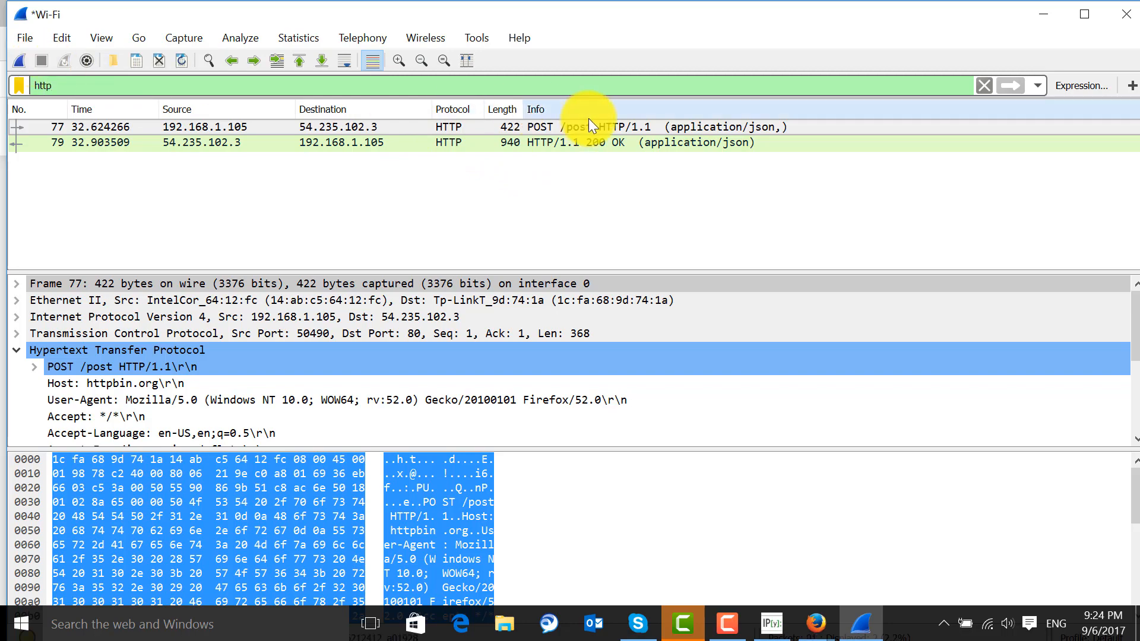
Open the POST /post packet in its own window, examine its HTTP headers, Content-Length field and posted data, and close the window
double_click(575, 126)
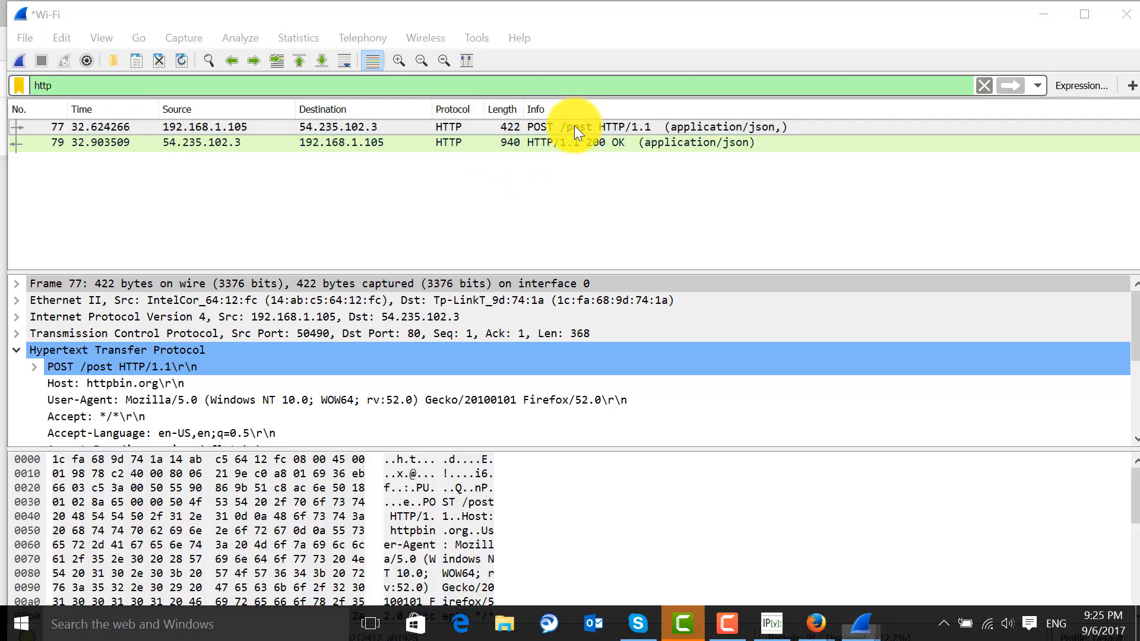
scroll(374, 200, "down", 2)
scroll(375, 201, "up", 2)
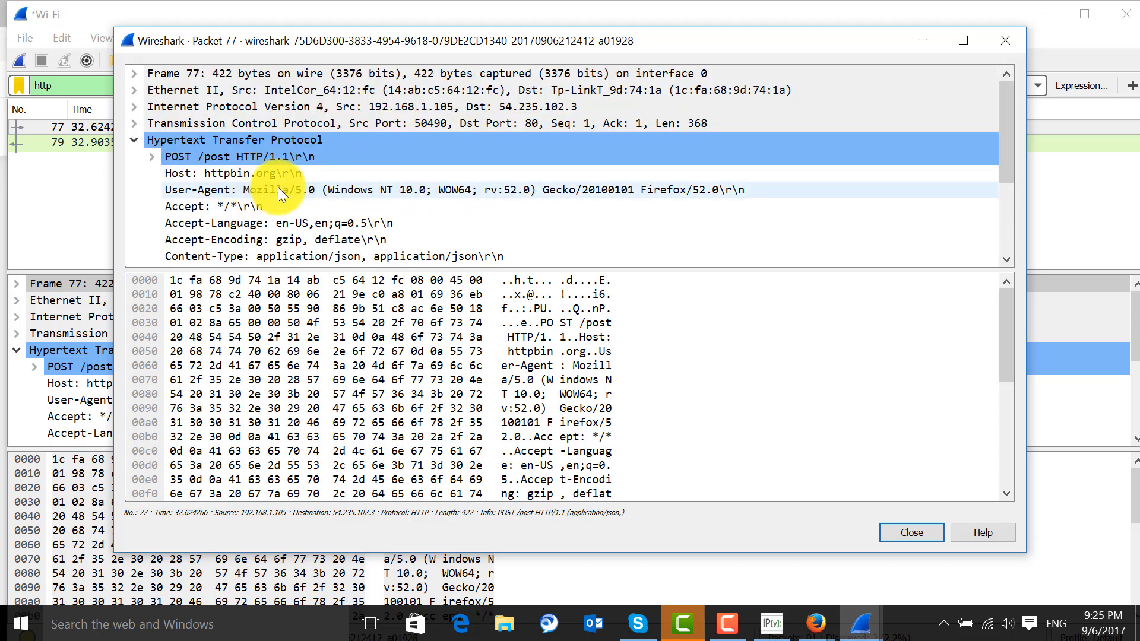
scroll(278, 187, "down", 1)
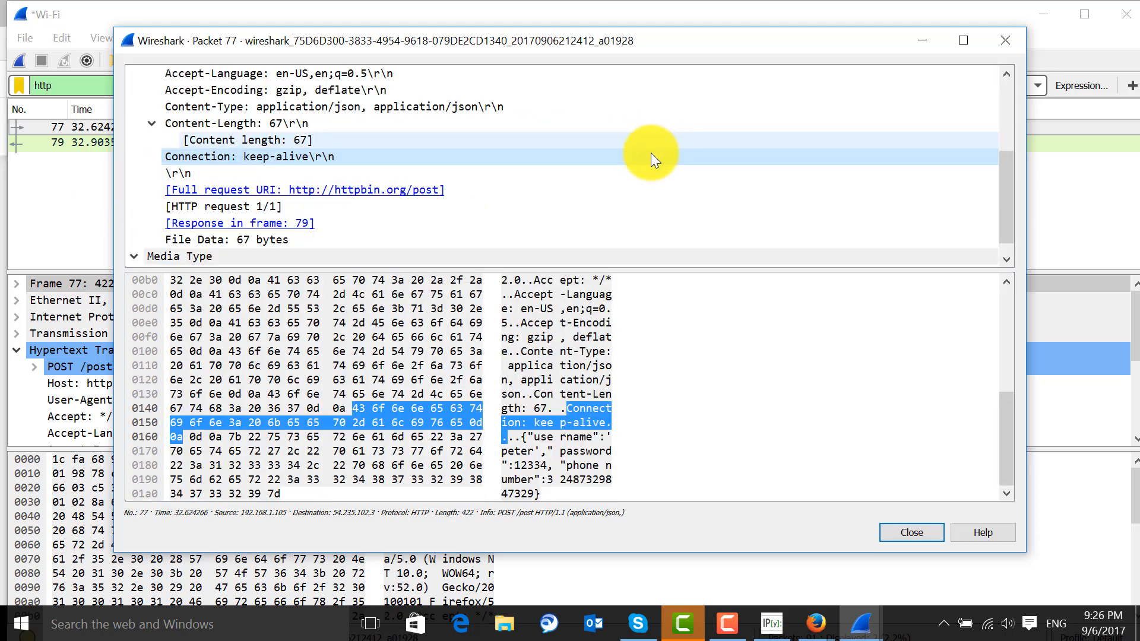
left_click(231, 123)
left_click(232, 137)
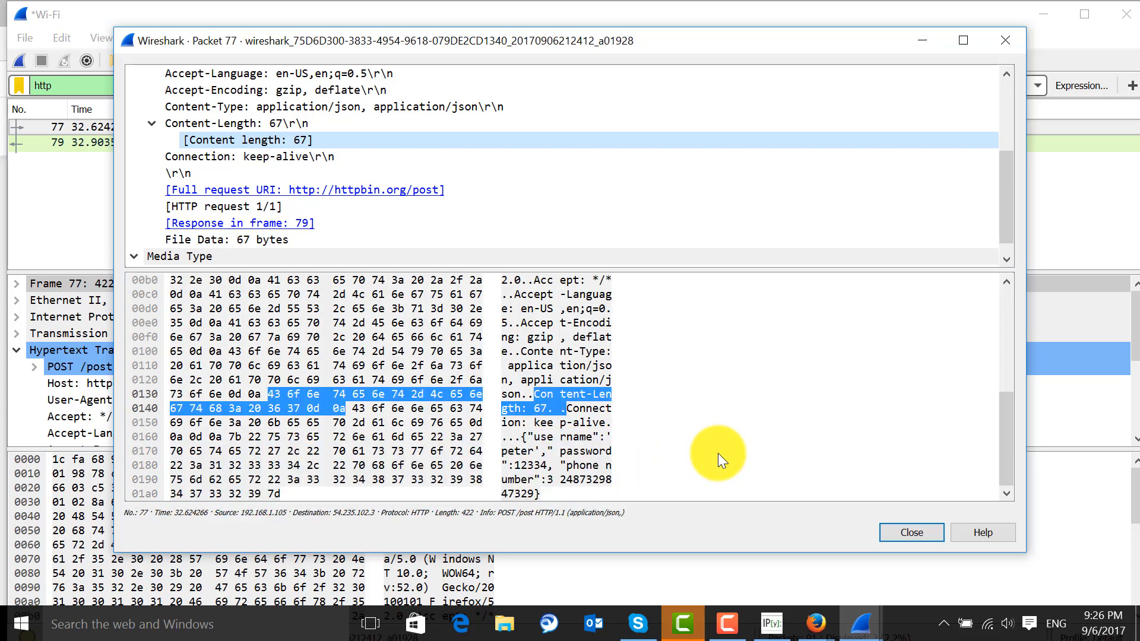
left_click(908, 532)
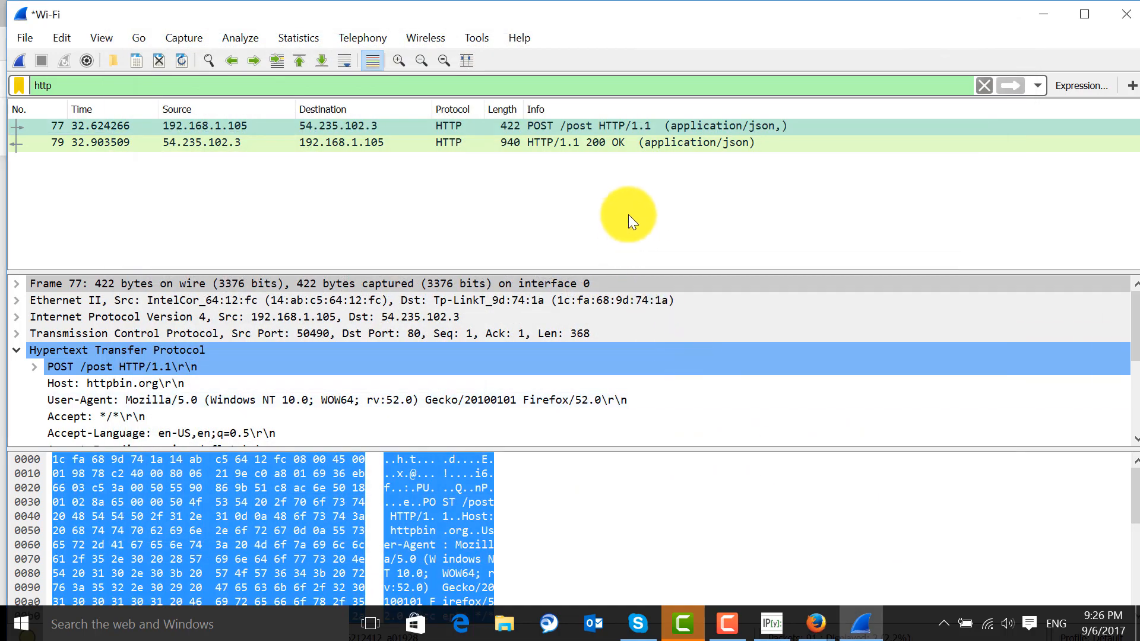
Open the POST request's 200 OK response packet in its own window, examine the returned JSON data member, and close the window
left_click(386, 143)
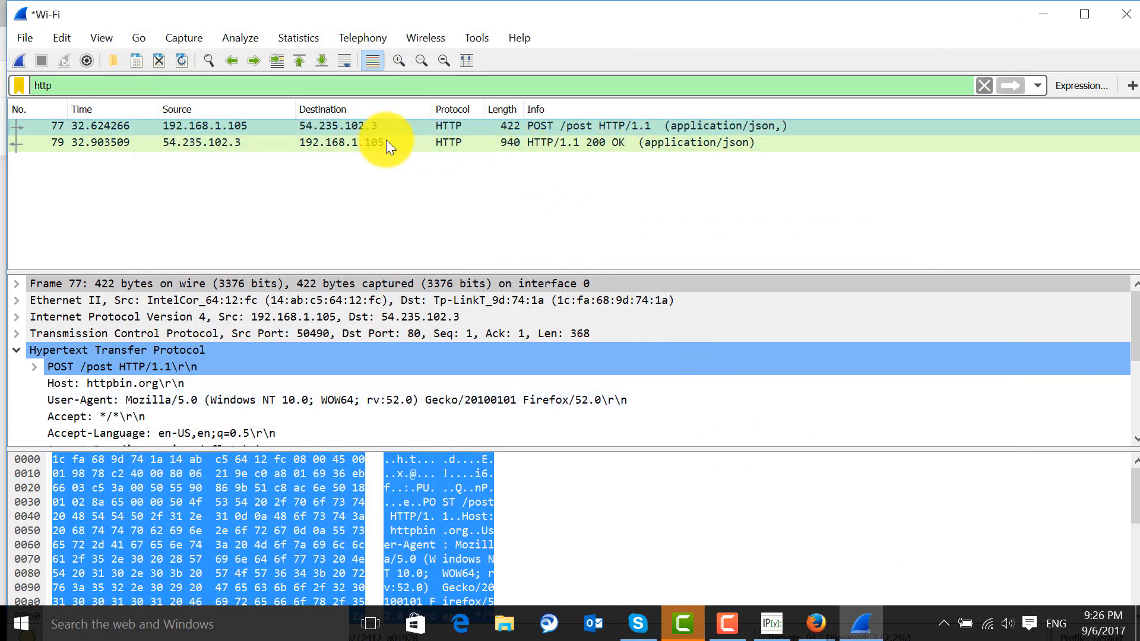
double_click(476, 143)
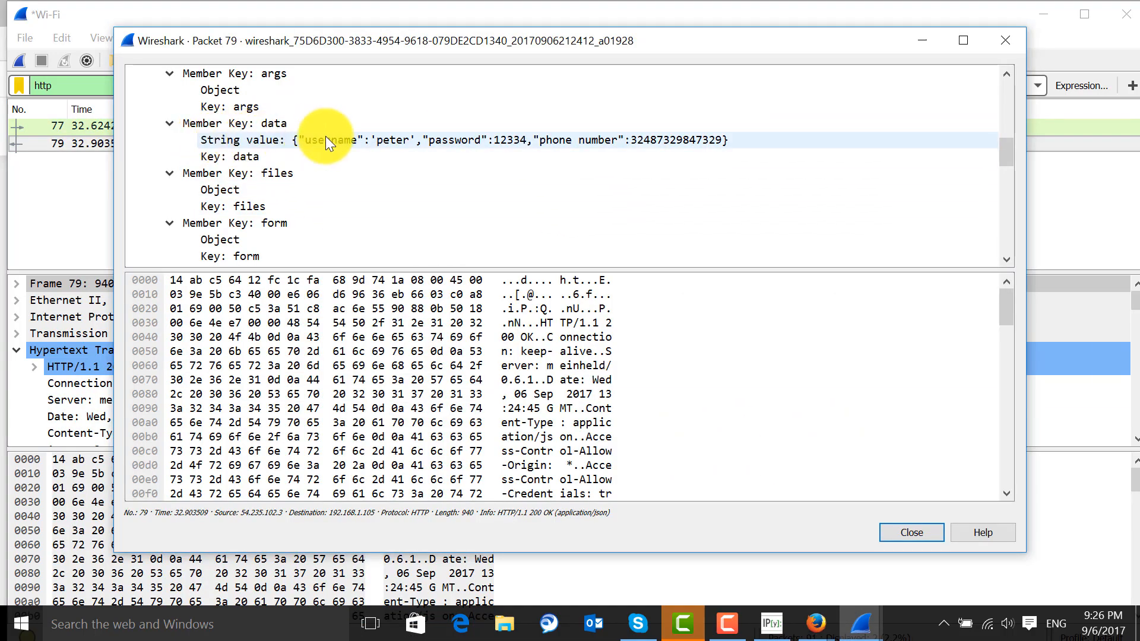
left_click(1004, 40)
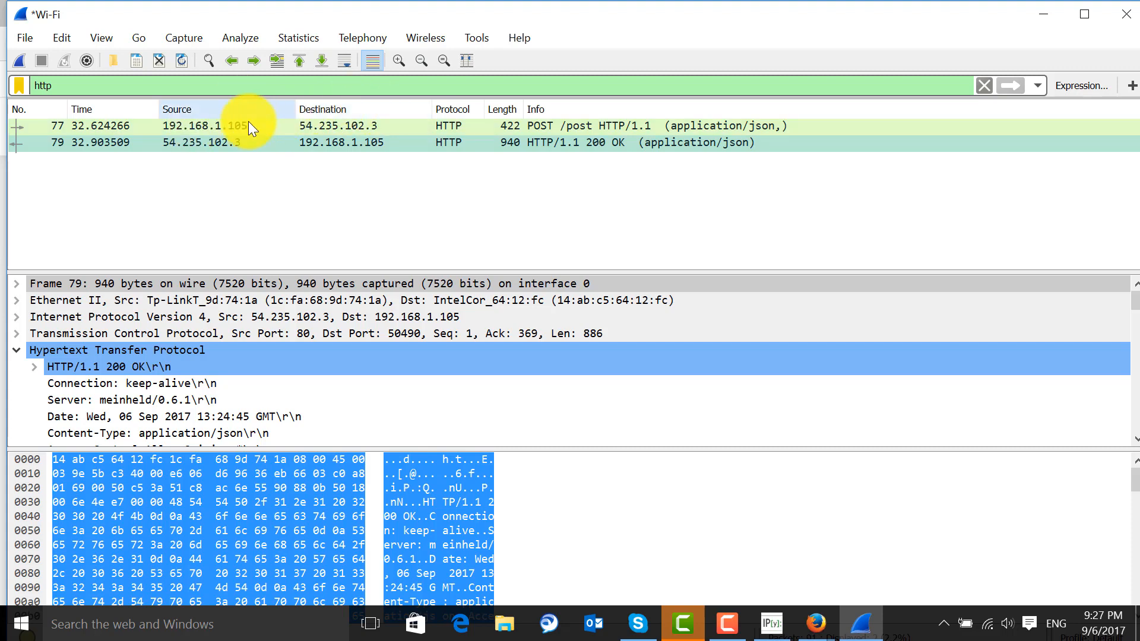
Apply the POST packet's source address 192.168.1.105 as an additional "...and Selected" condition on the display filter
right_click(213, 126)
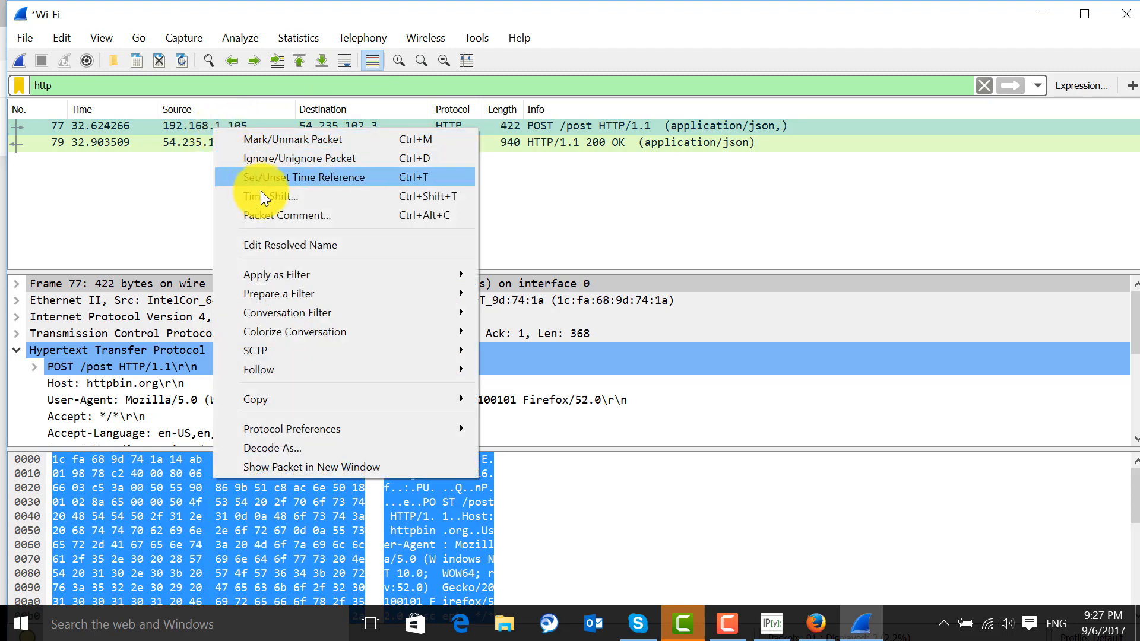
mouse_move(274, 273)
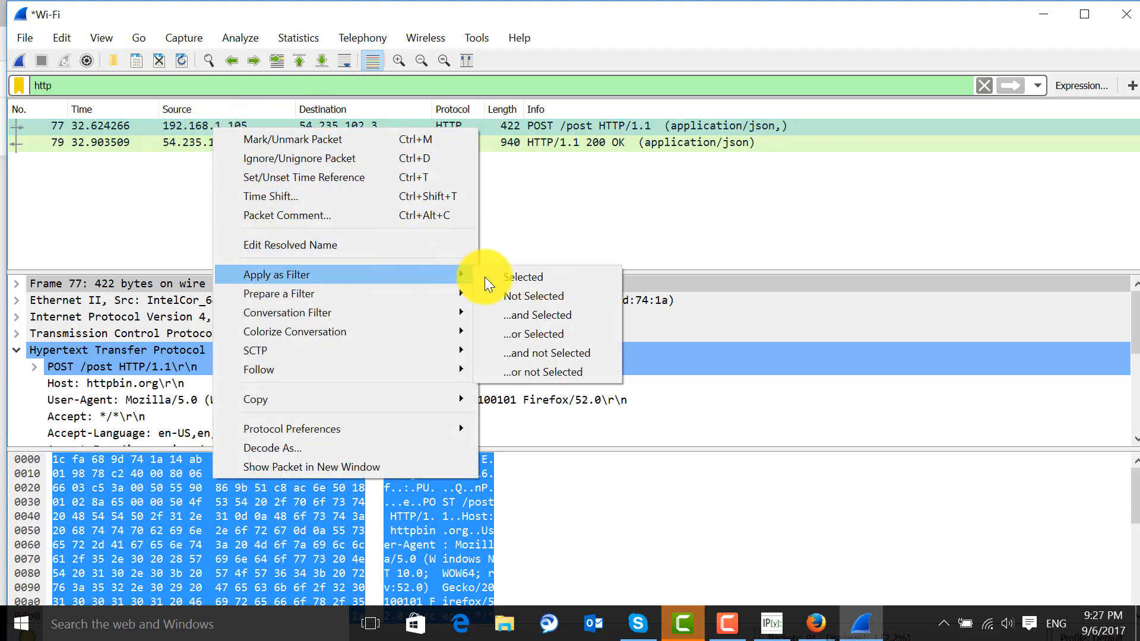
left_click(555, 314)
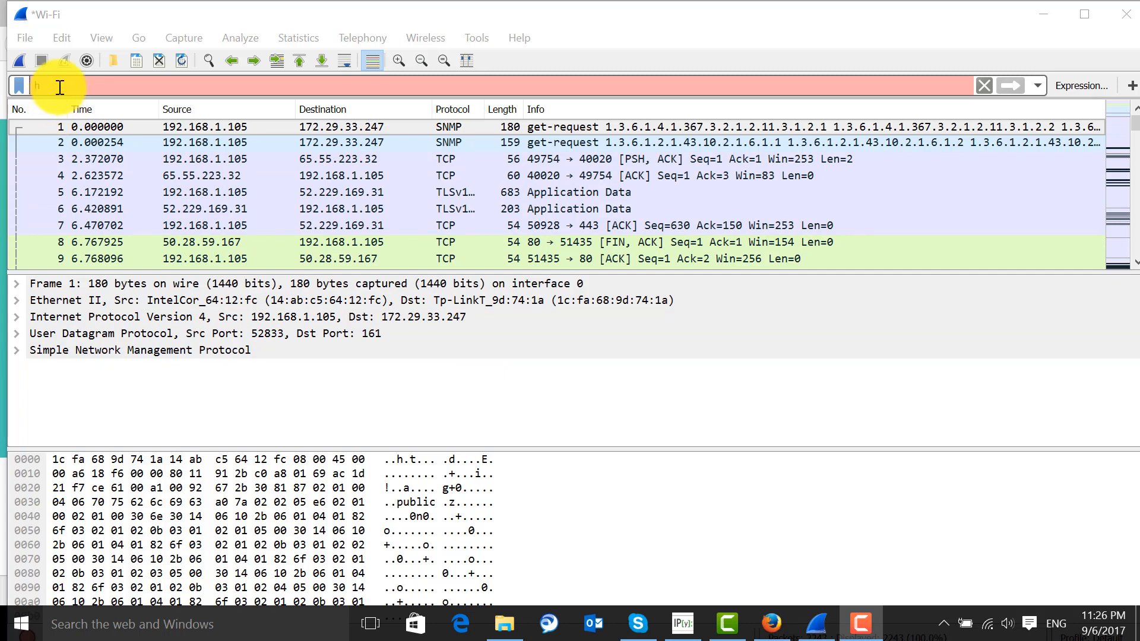
Enter the display filter http and start a new Wi-Fi capture, discarding the previously captured packets without saving
left_click(60, 87)
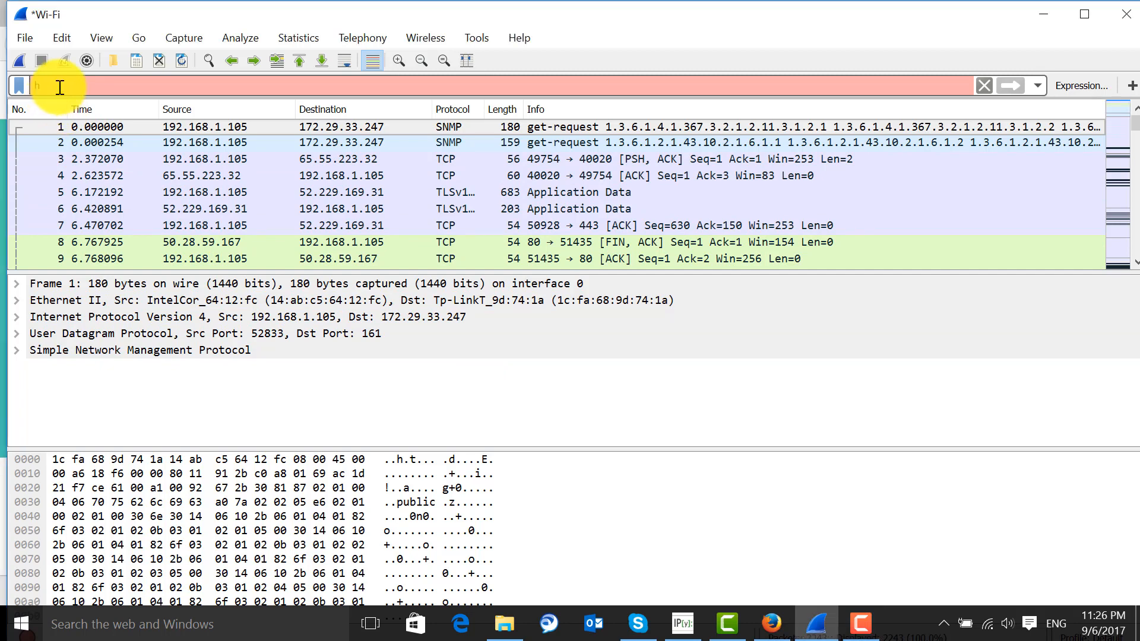
type("http")
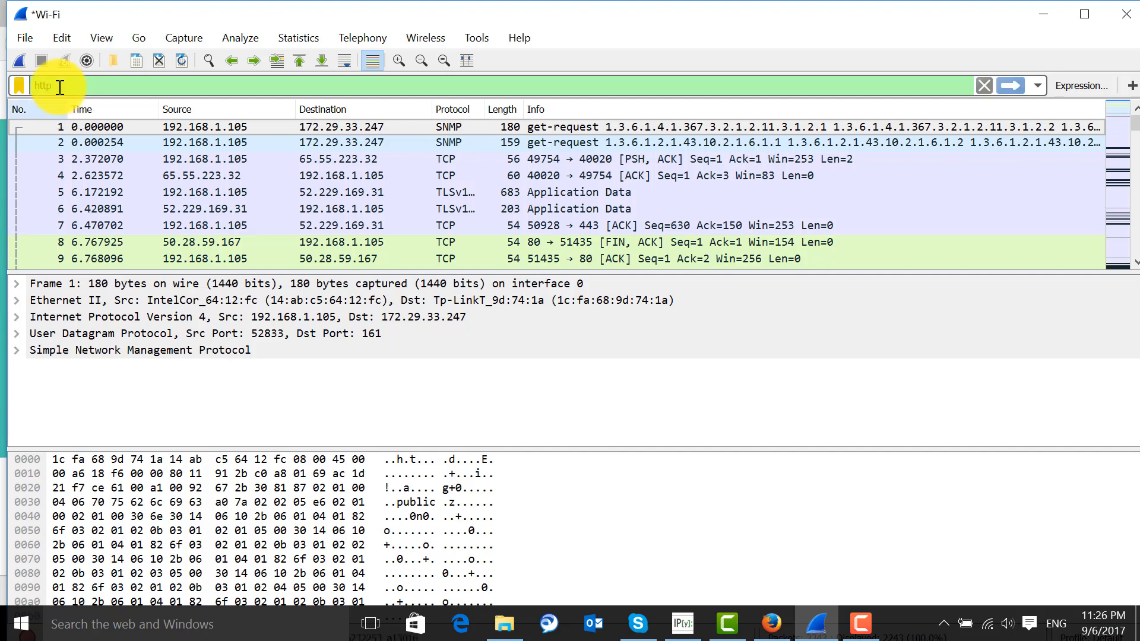
left_click(19, 61)
left_click(638, 335)
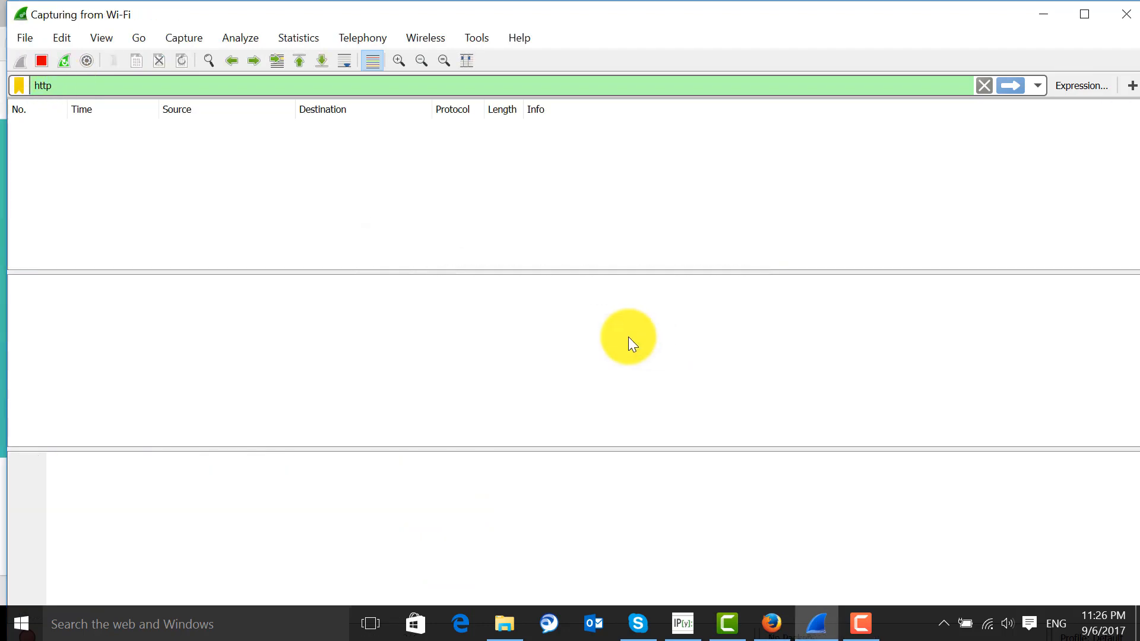
key("alt+Tab")
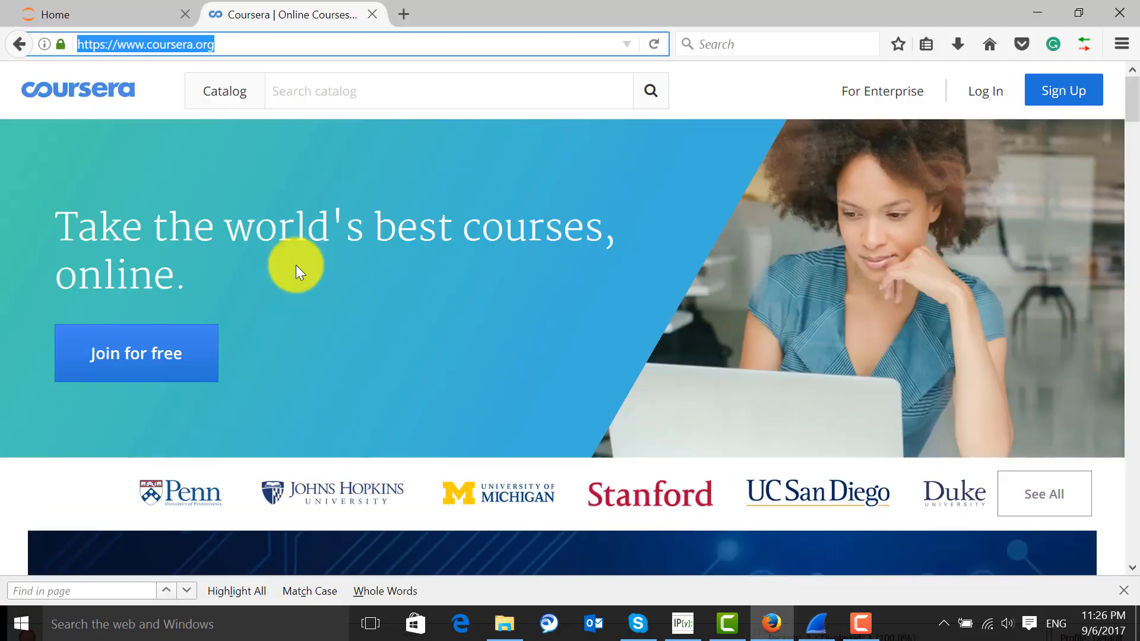
left_click(366, 50)
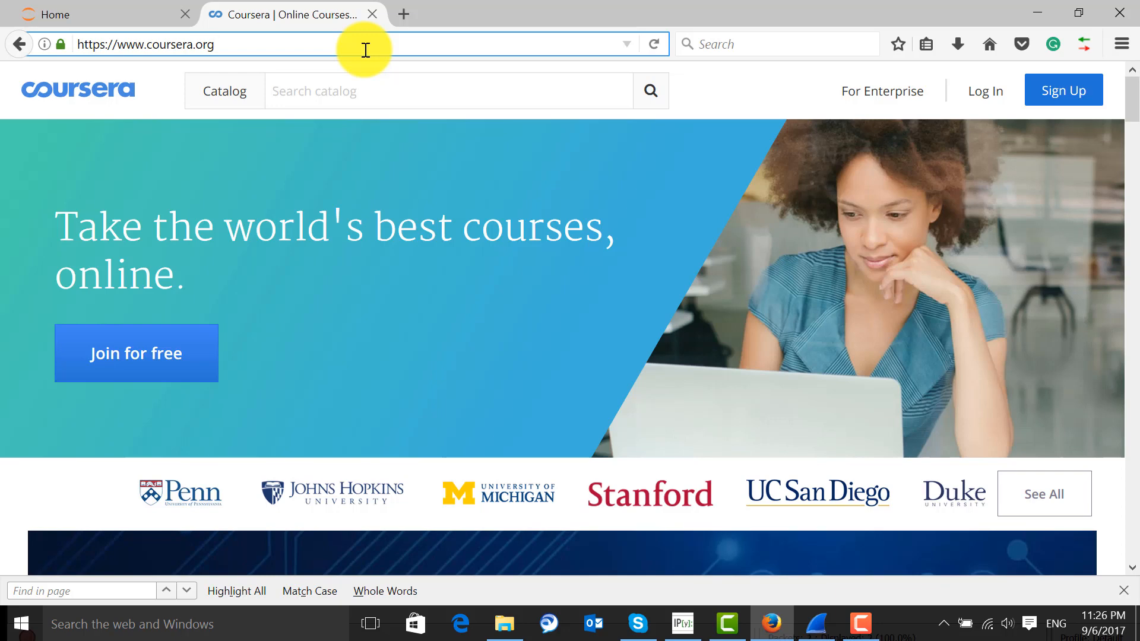
double_click(91, 46)
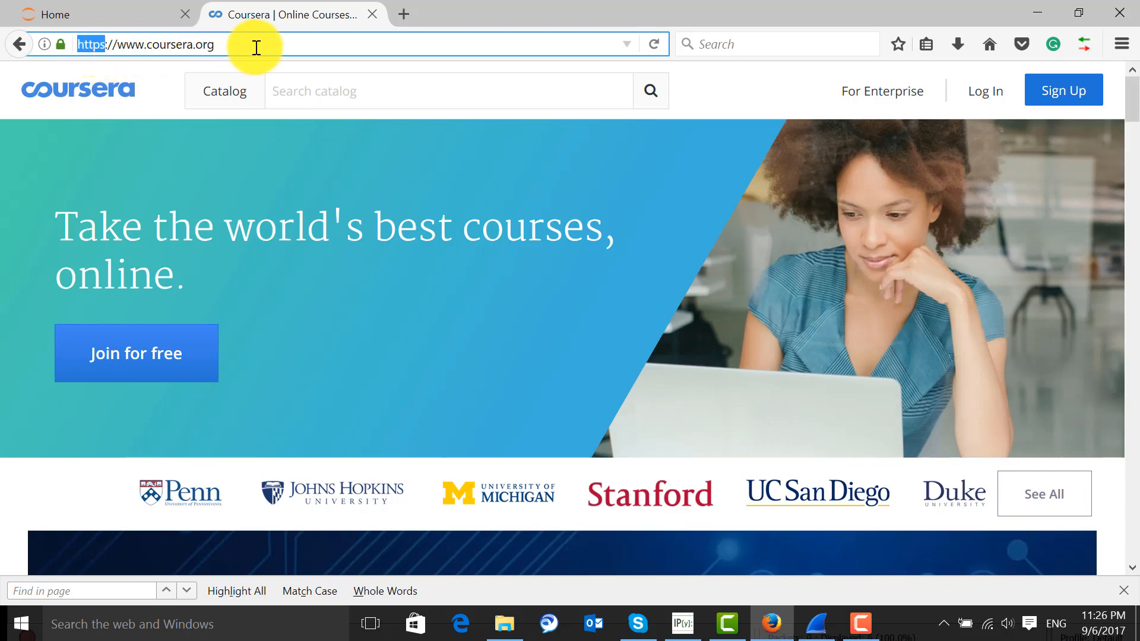
left_click(655, 43)
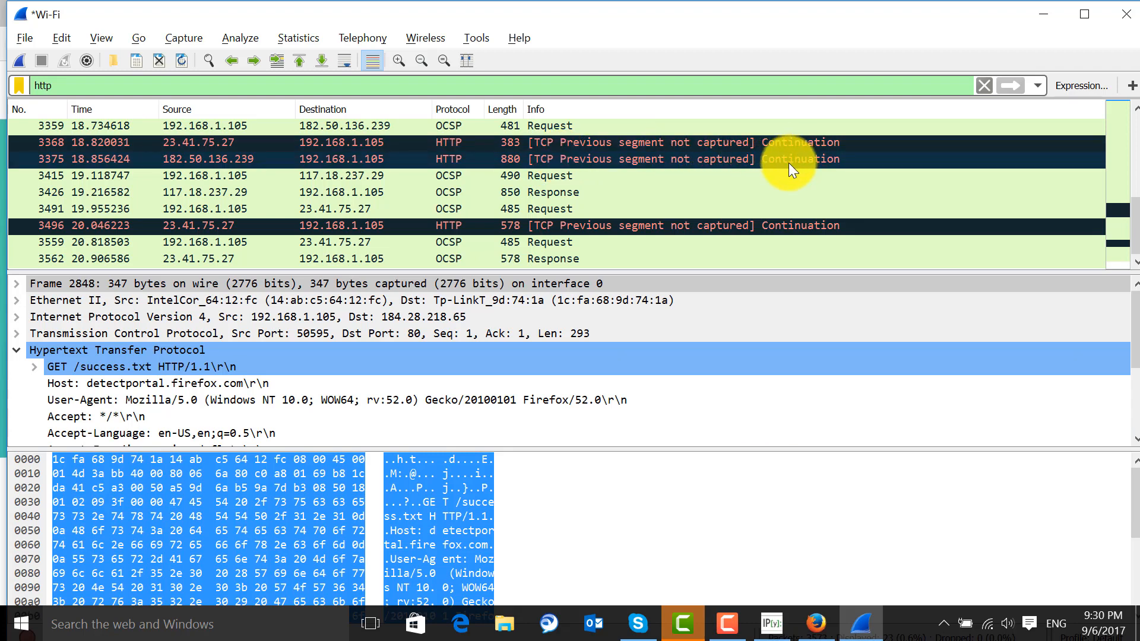
Examine the http-filtered packets captured during the Coursera page load, check the page in Firefox, and return to Wireshark
scroll(538, 197, "up", 5)
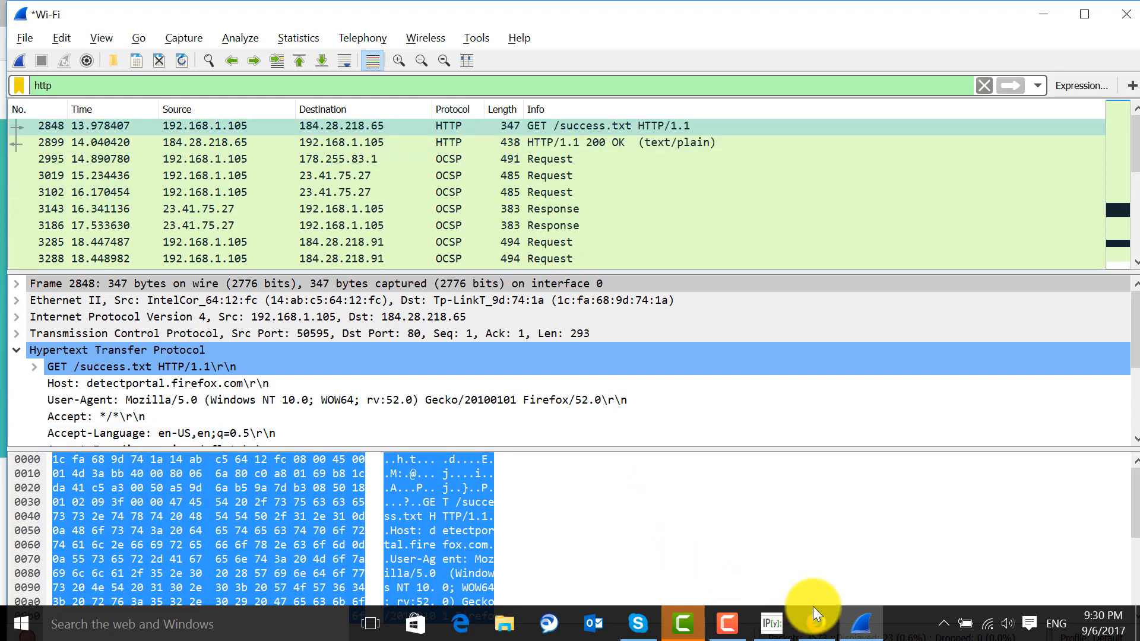
left_click(815, 623)
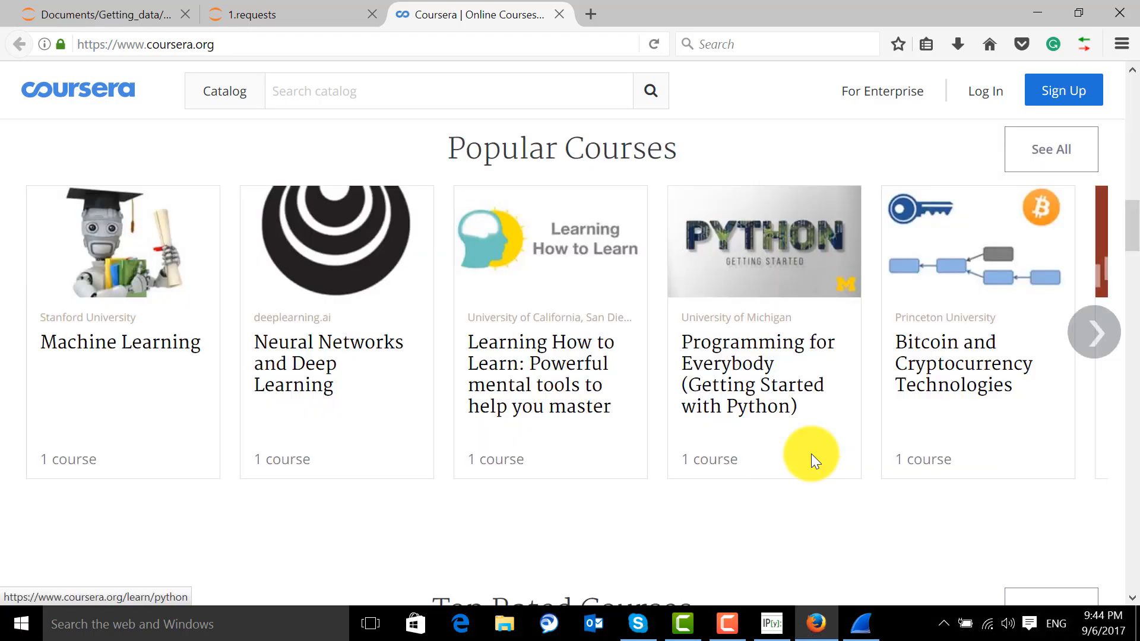
left_click(861, 621)
Clear the http display filter, apply the empty filter to list all captured packets, and examine the TLS and TCP traffic
left_click(82, 92)
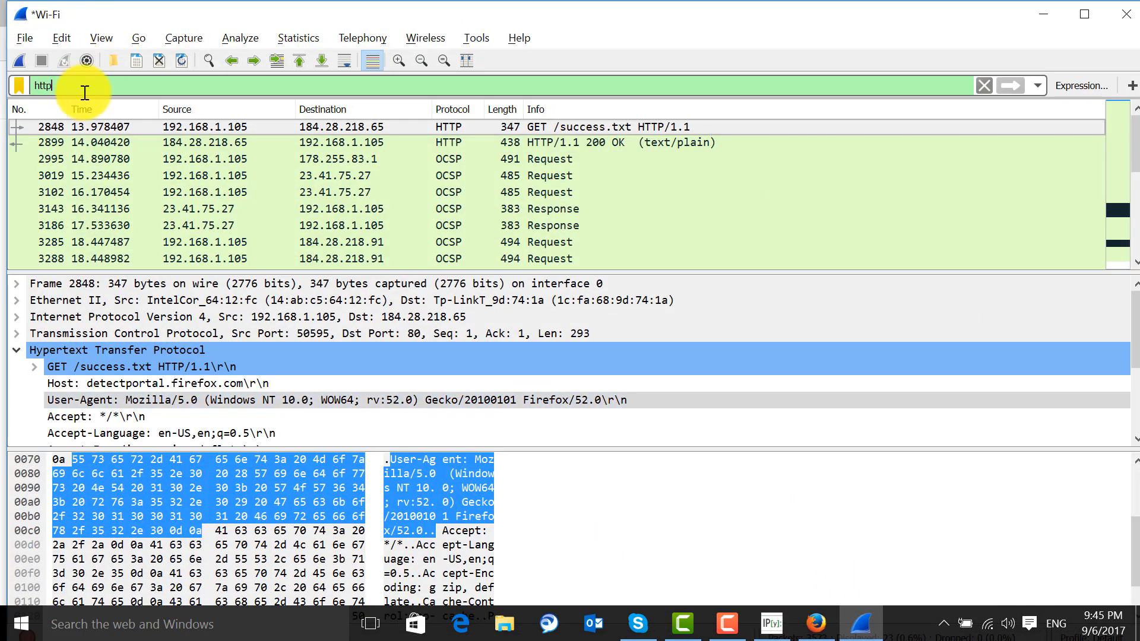
key("BackSpace")
key("BackSpace")
key("BackSpace")
key("BackSpace")
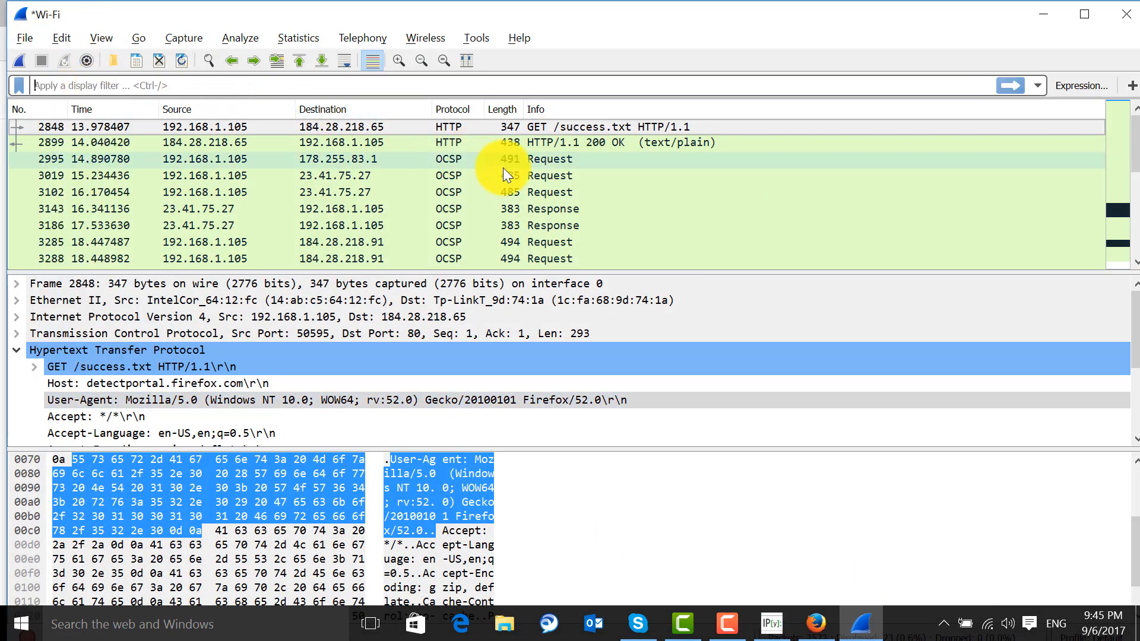
scroll(617, 197, "down", 5)
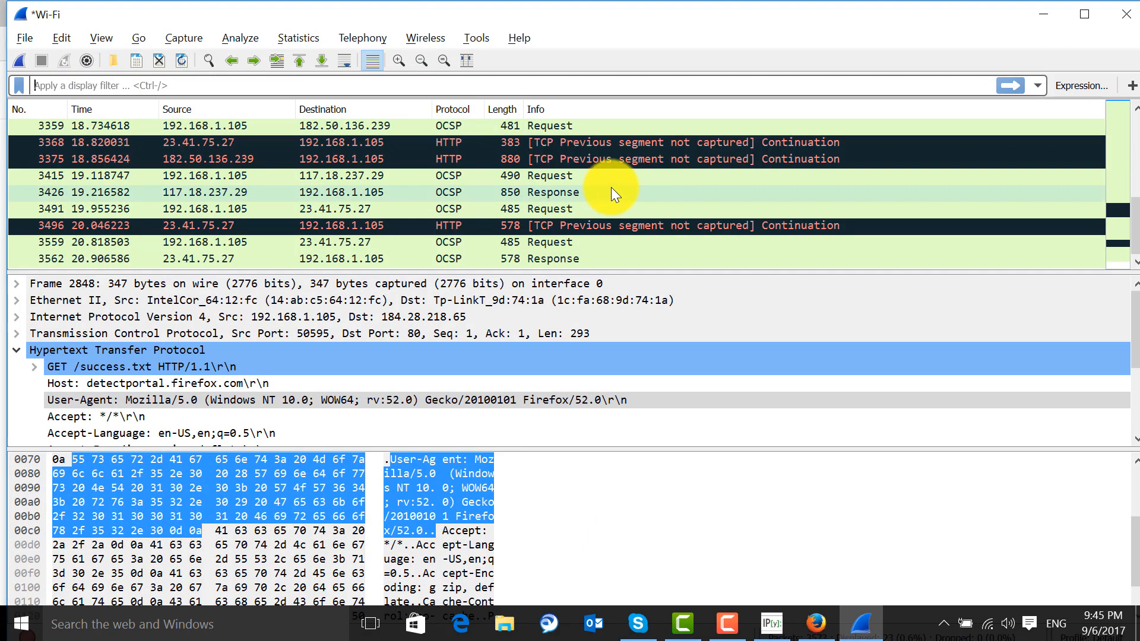
scroll(611, 187, "up", 2)
left_click(1010, 86)
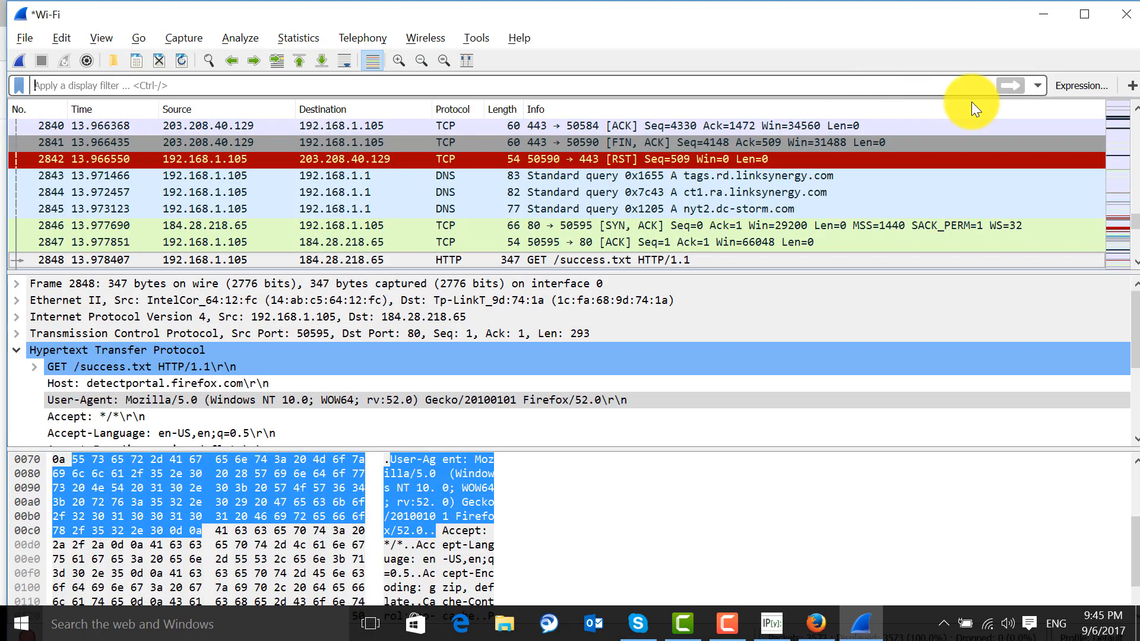
scroll(618, 205, "up", 4)
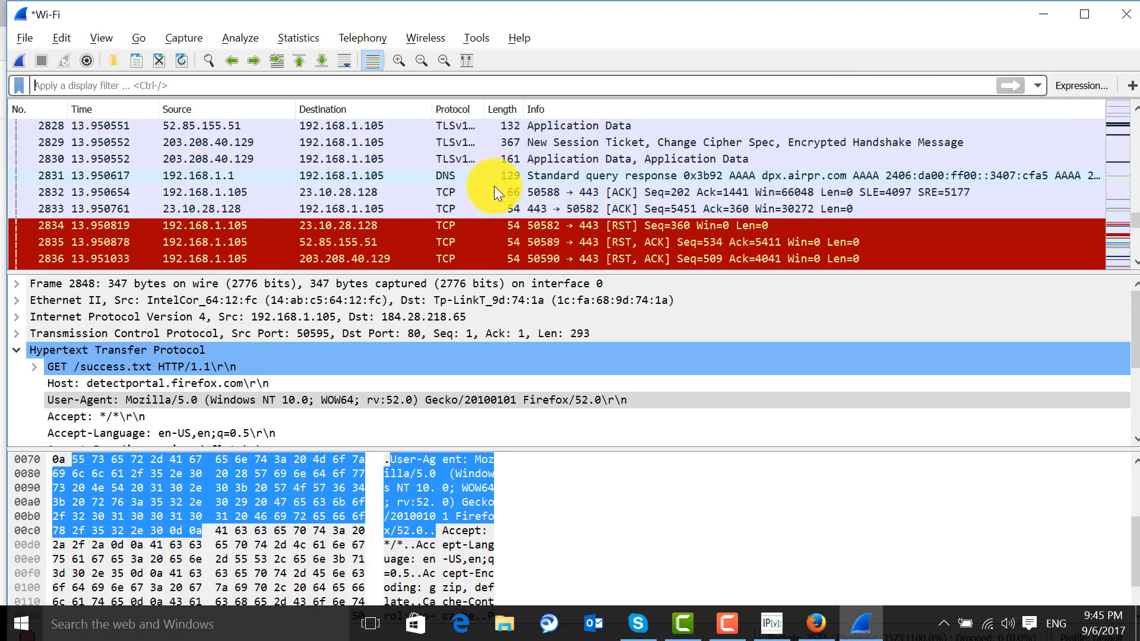